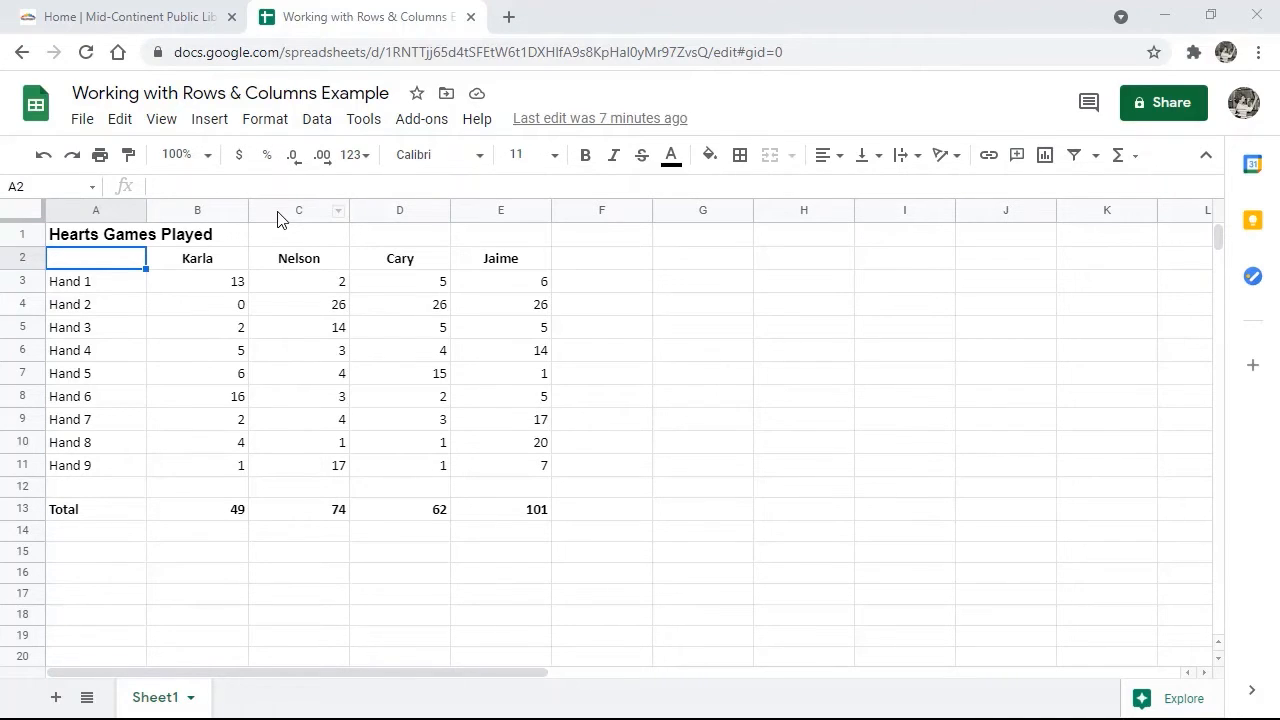
# - Select column C on its own, and select columns B through D as one range
pyautogui.click(277, 210)
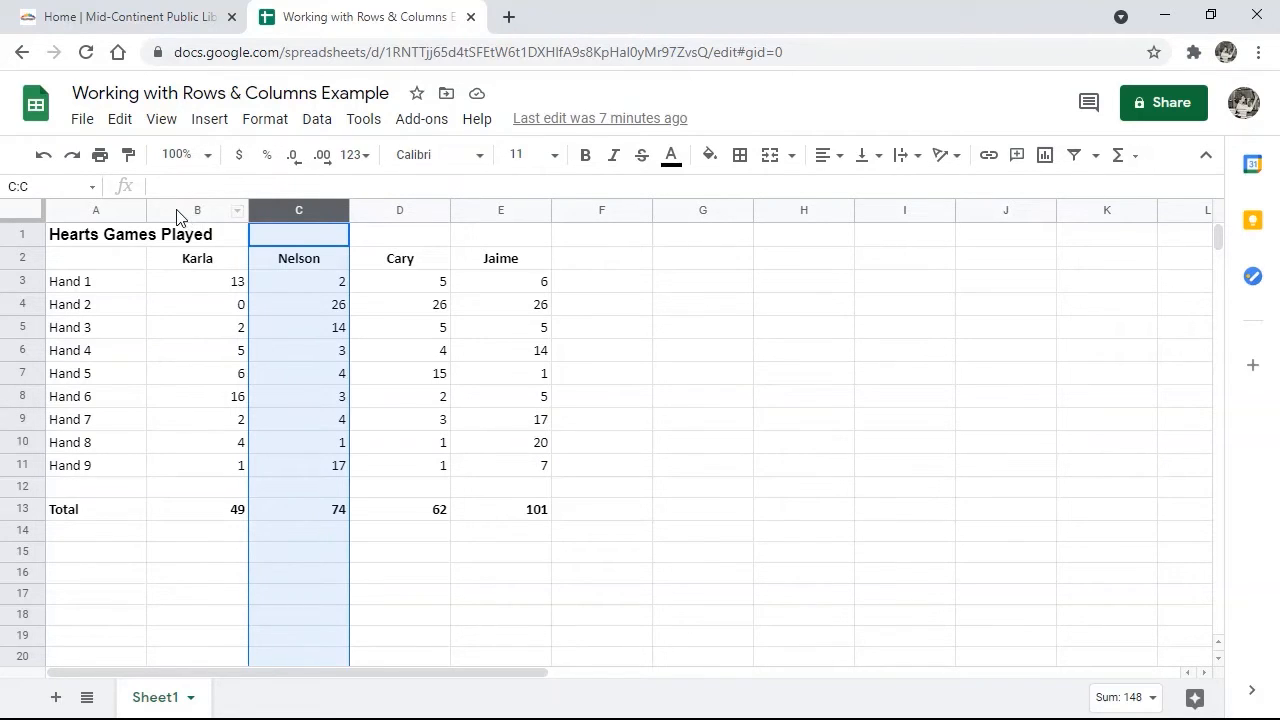
pyautogui.moveTo(178, 214); pyautogui.dragTo(381, 218)
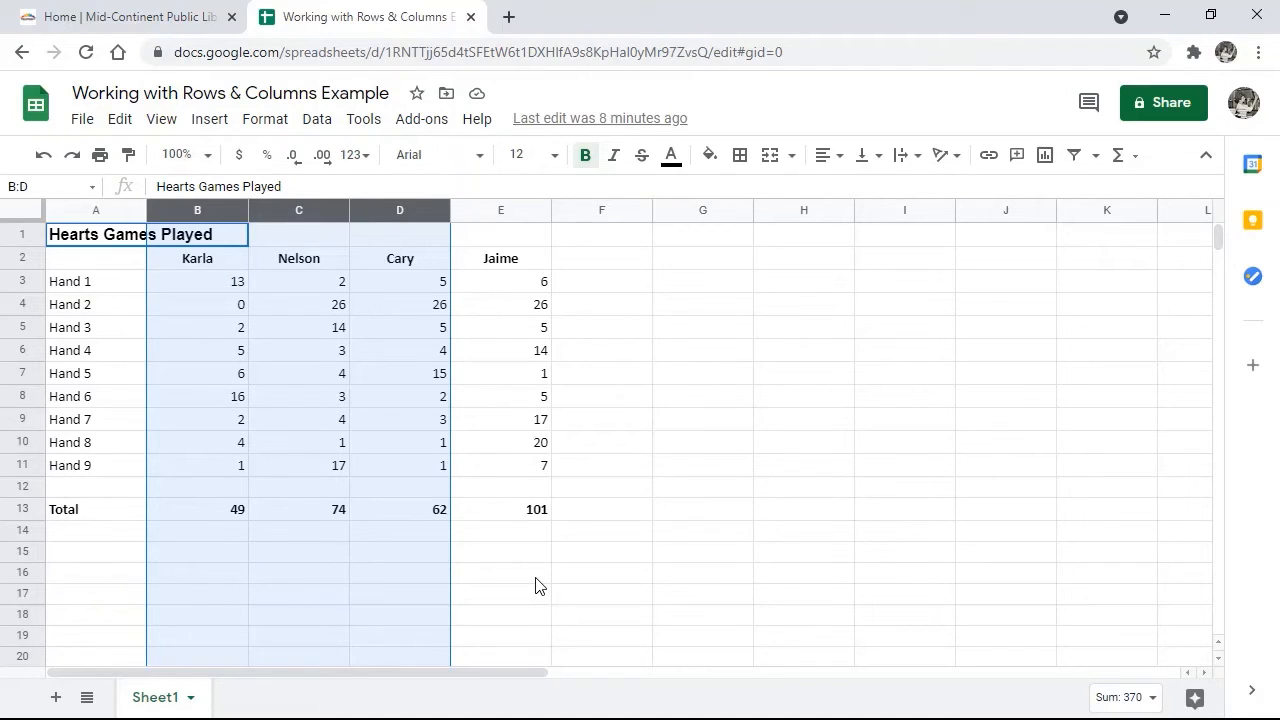
# - Select row 4 on its own, clear that selection, and select rows 3 through 7 as one range
pyautogui.click(33, 304)
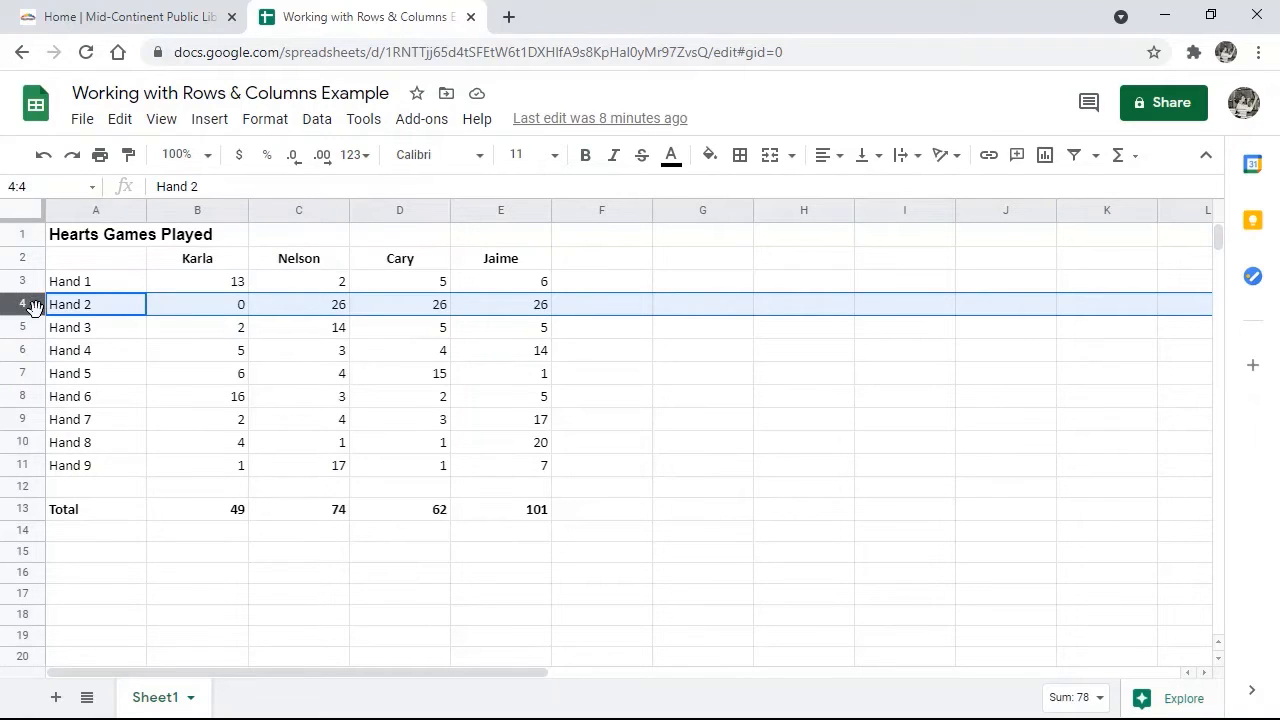
pyautogui.click(197, 550)
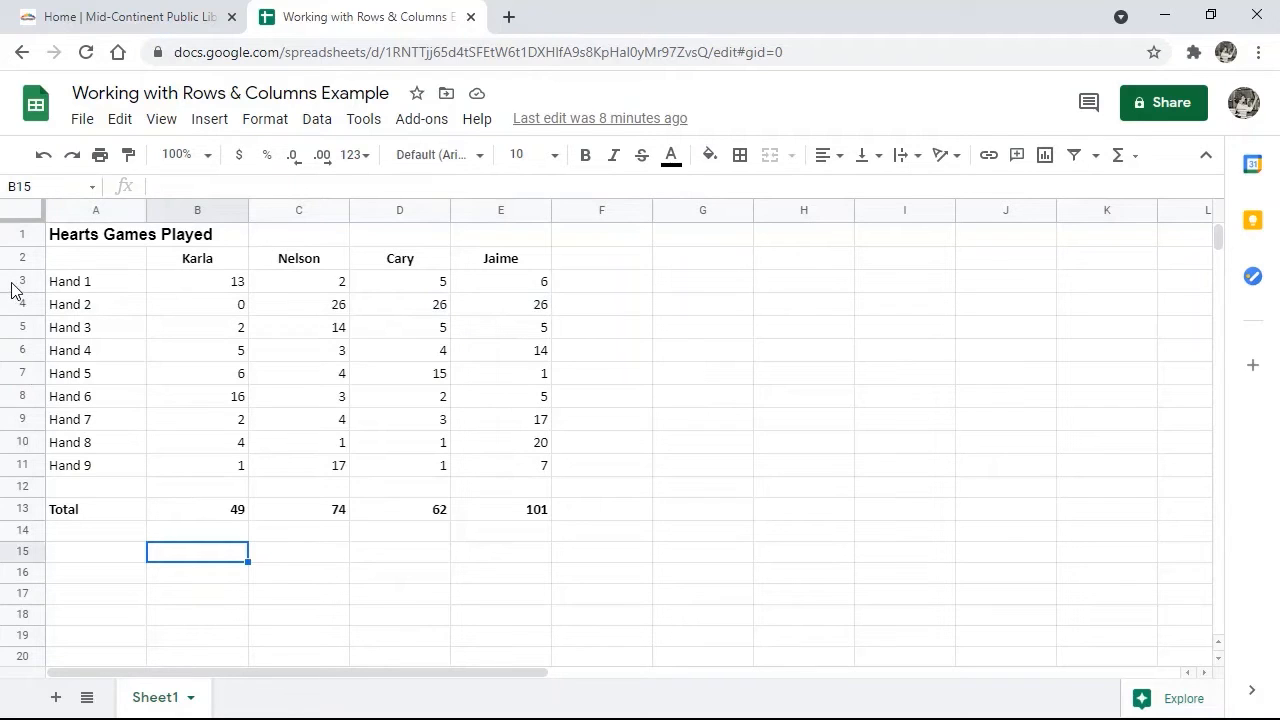
pyautogui.moveTo(12, 288); pyautogui.dragTo(19, 370)
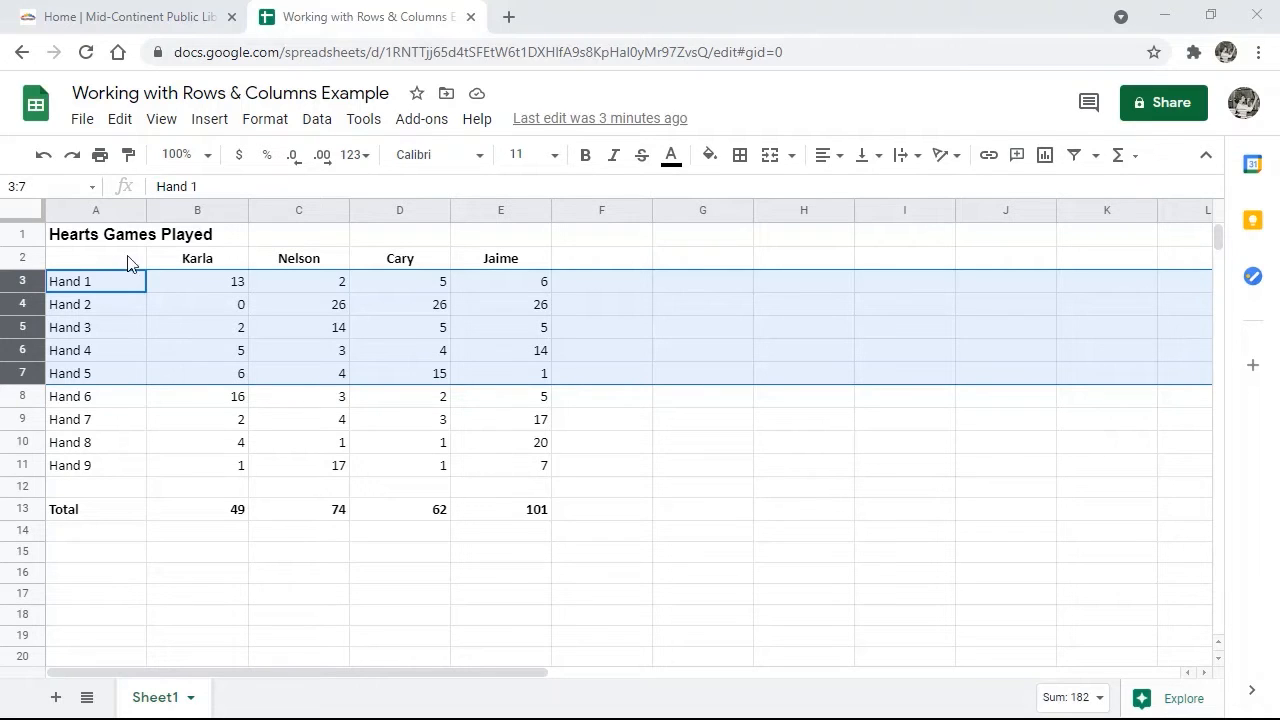
# - Select the adjacent columns B through E as one range, and clear the selection
pyautogui.click(199, 212)
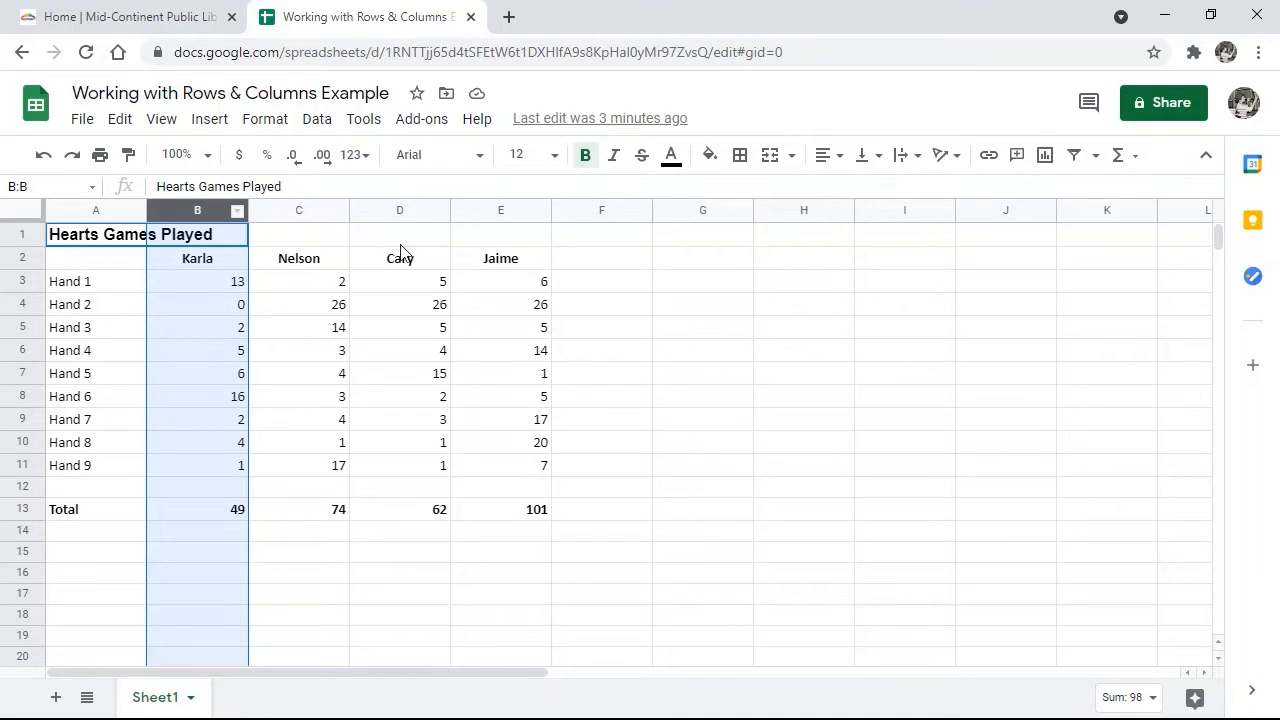
pyautogui.keyDown('shift'); pyautogui.click(478, 210); pyautogui.keyUp('shift')
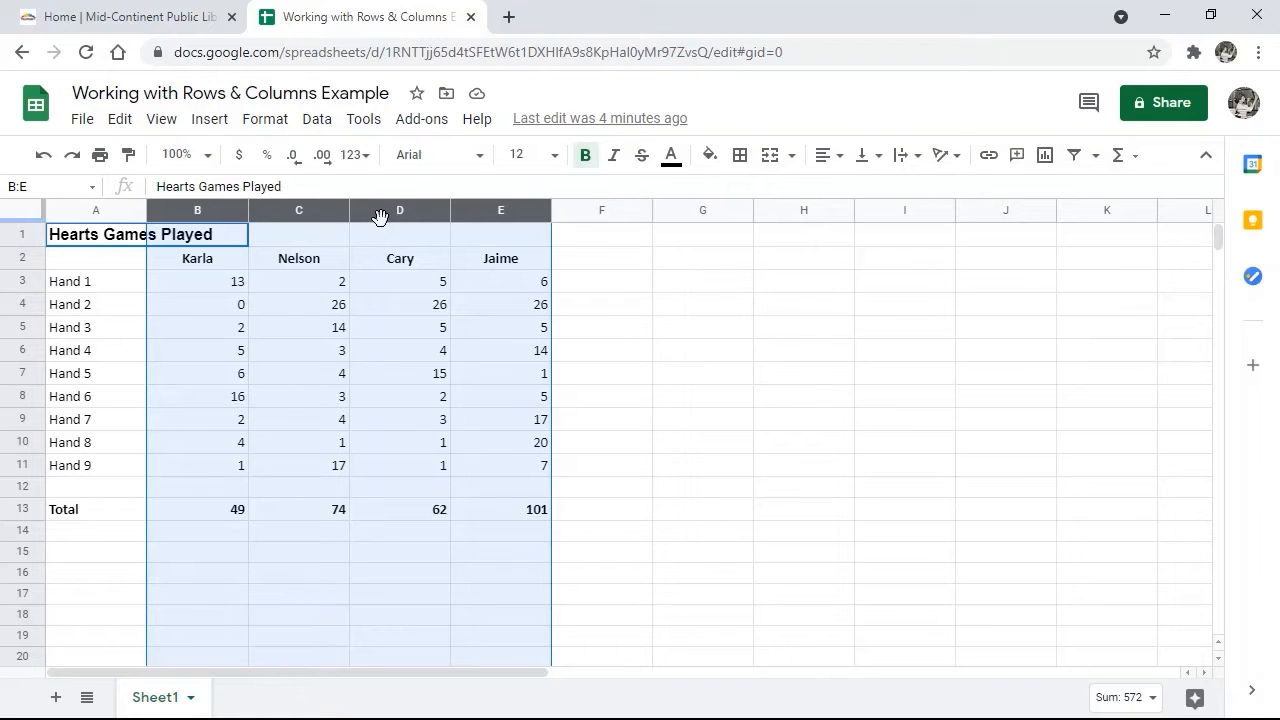
pyautogui.click(601, 291)
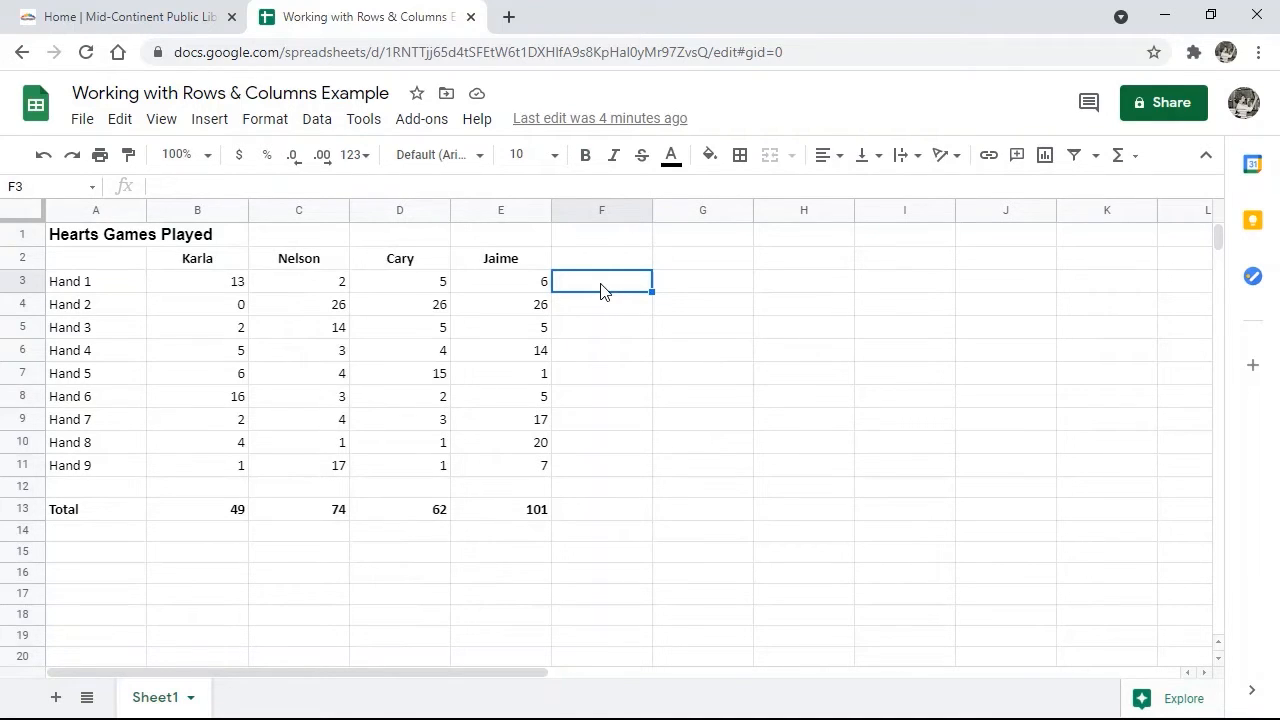
# - Select the non-adjacent columns B, D and F together
pyautogui.click(174, 211)
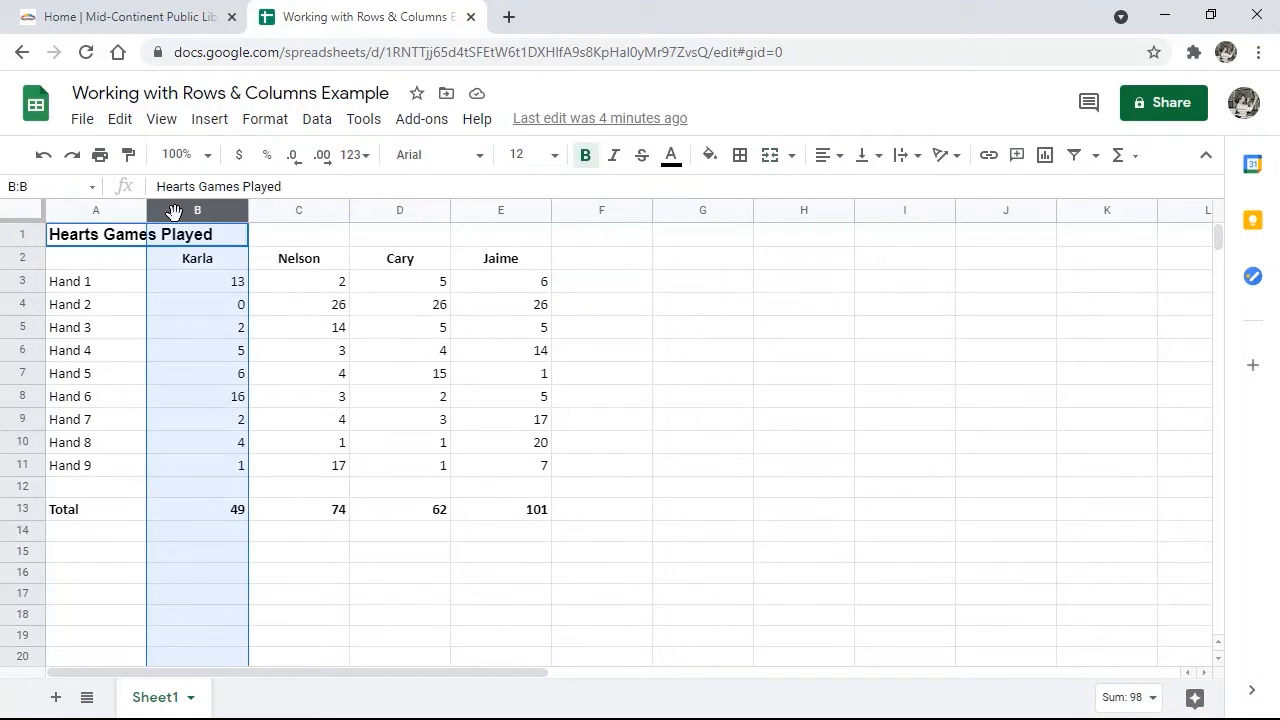
pyautogui.keyDown('ctrl'); pyautogui.click(386, 219); pyautogui.keyUp('ctrl')
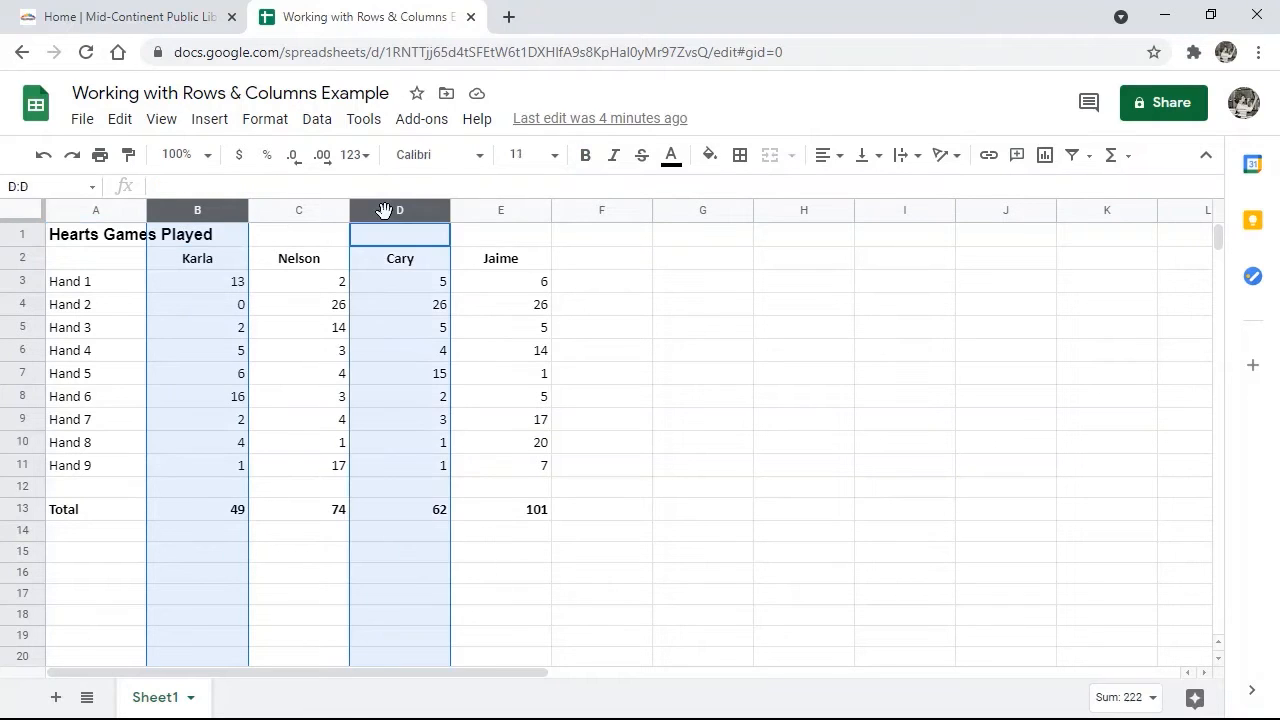
pyautogui.keyDown('ctrl'); pyautogui.click(626, 211); pyautogui.keyUp('ctrl')
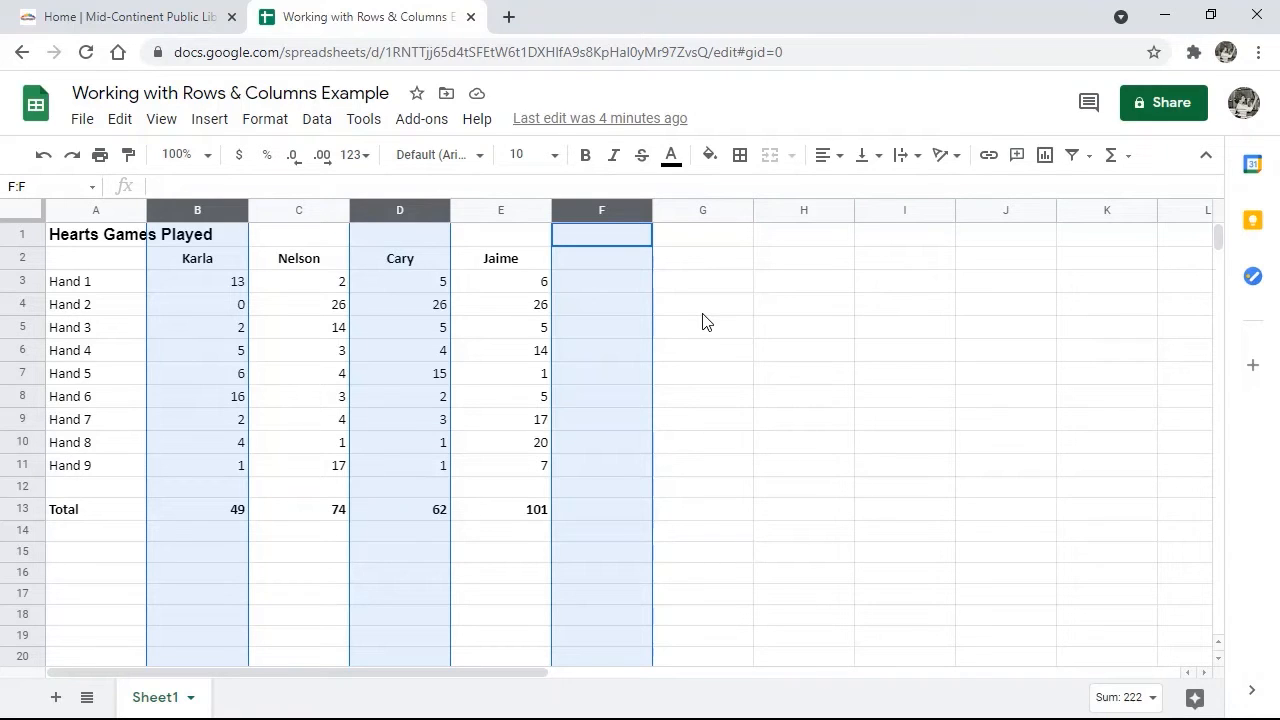
# - Select the adjacent rows 4 through 9 as one range, and clear the selection
pyautogui.click(15, 304)
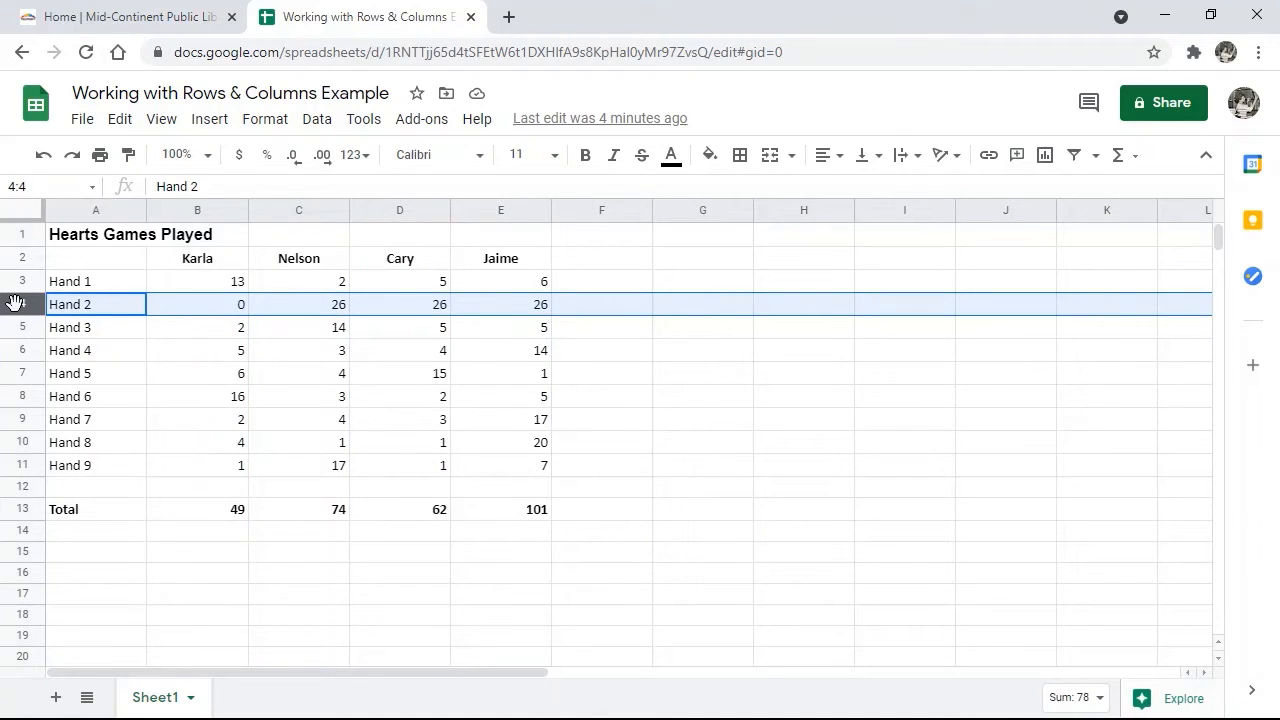
pyautogui.keyDown('shift'); pyautogui.click(10, 426); pyautogui.keyUp('shift')
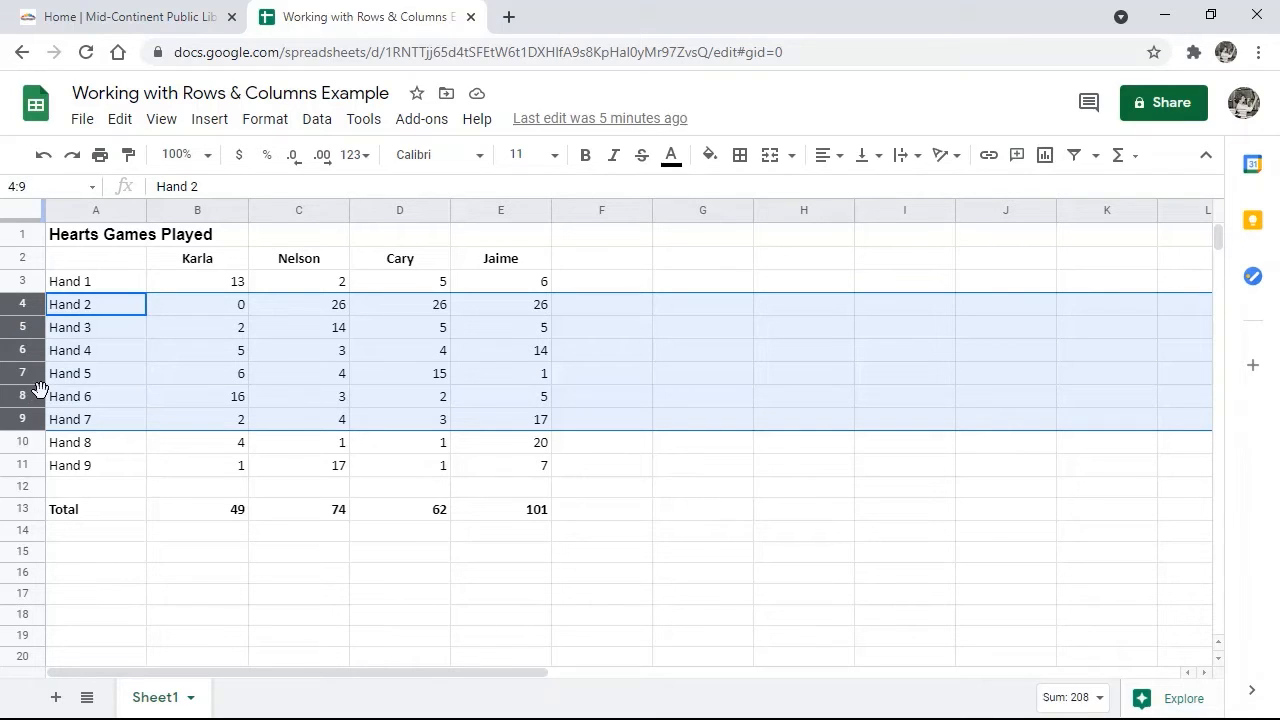
pyautogui.moveTo(38, 388); pyautogui.dragTo(33, 387)
pyautogui.click(657, 495)
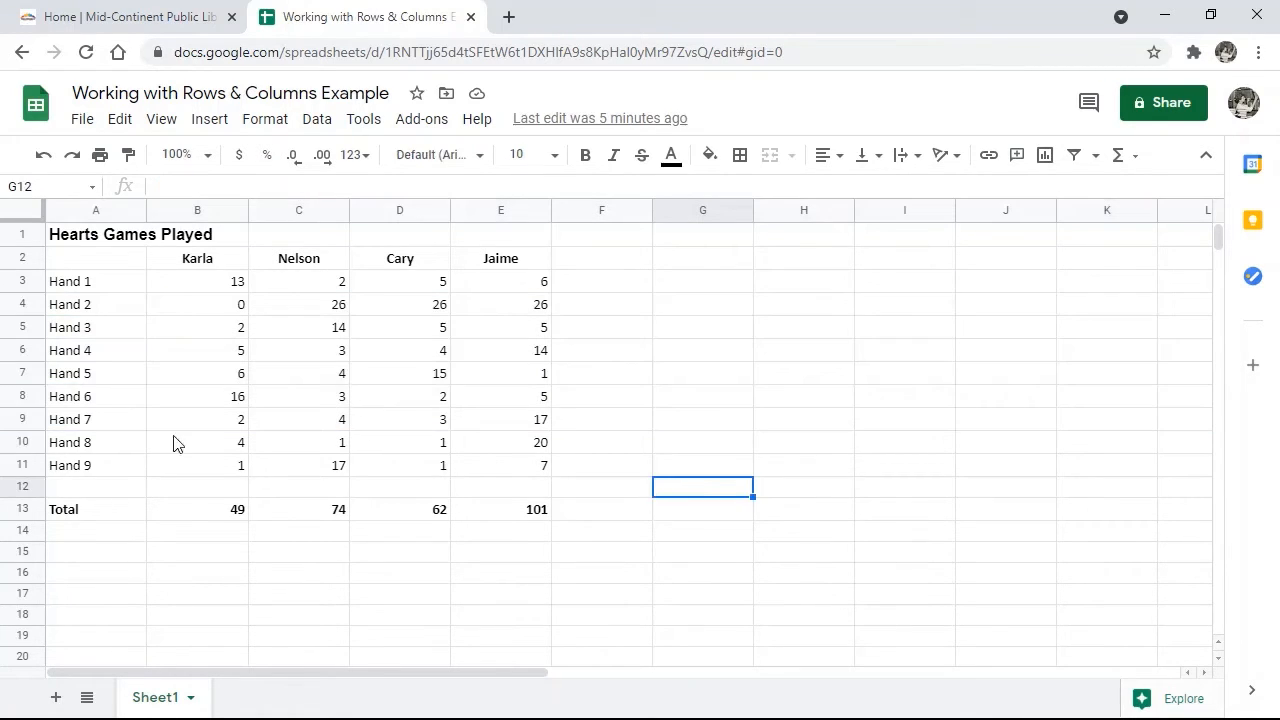
# - Select the non-adjacent rows 3, 5, 8 and 13 together
pyautogui.click(18, 282)
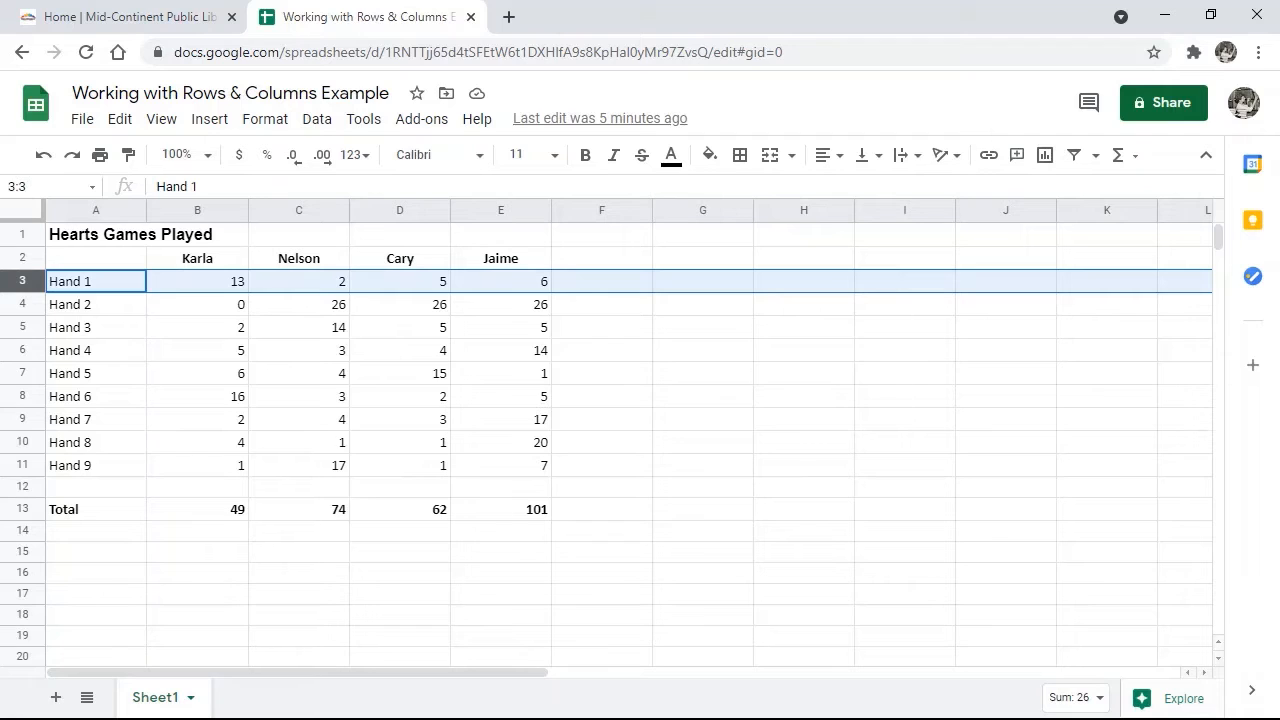
pyautogui.keyDown('ctrl'); pyautogui.click(18, 328); pyautogui.keyUp('ctrl')
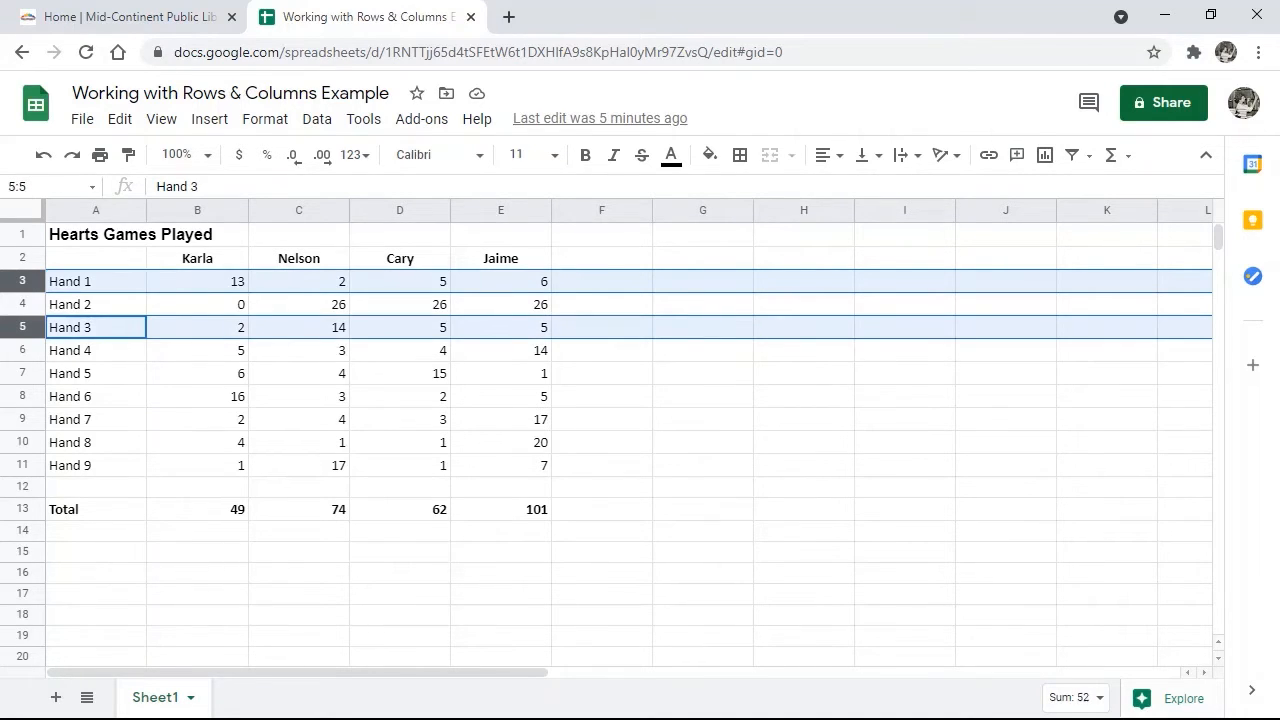
pyautogui.keyDown('ctrl'); pyautogui.click(18, 397); pyautogui.keyUp('ctrl')
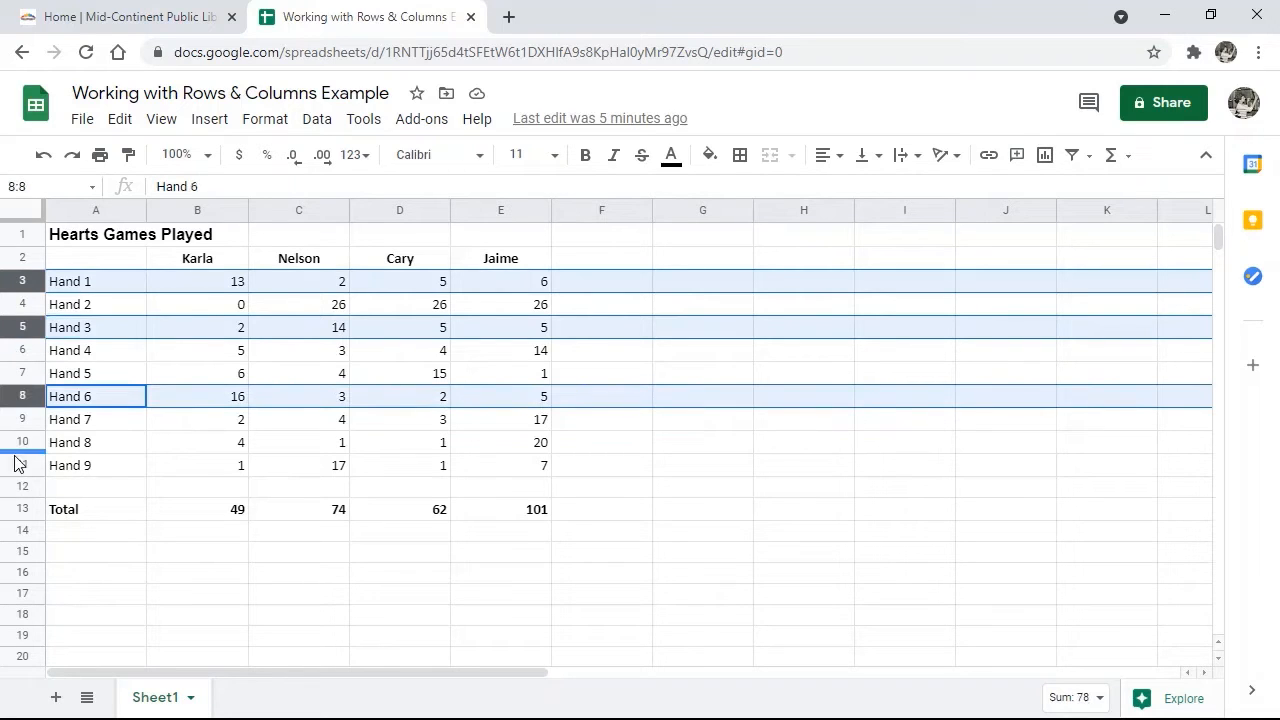
pyautogui.keyDown('ctrl'); pyautogui.click(18, 509); pyautogui.keyUp('ctrl')
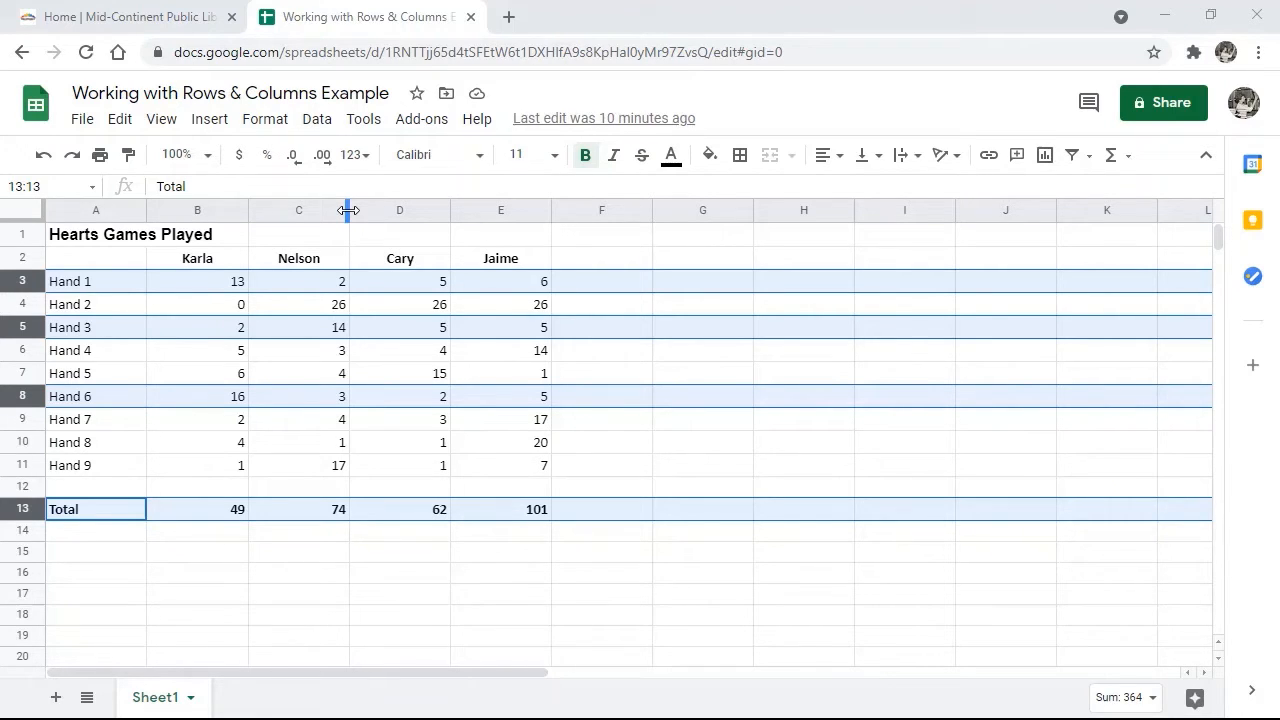
# - Narrow column C closer to its contents, and fit column D to its data with slightly extra width
pyautogui.moveTo(348, 210); pyautogui.dragTo(317, 206)
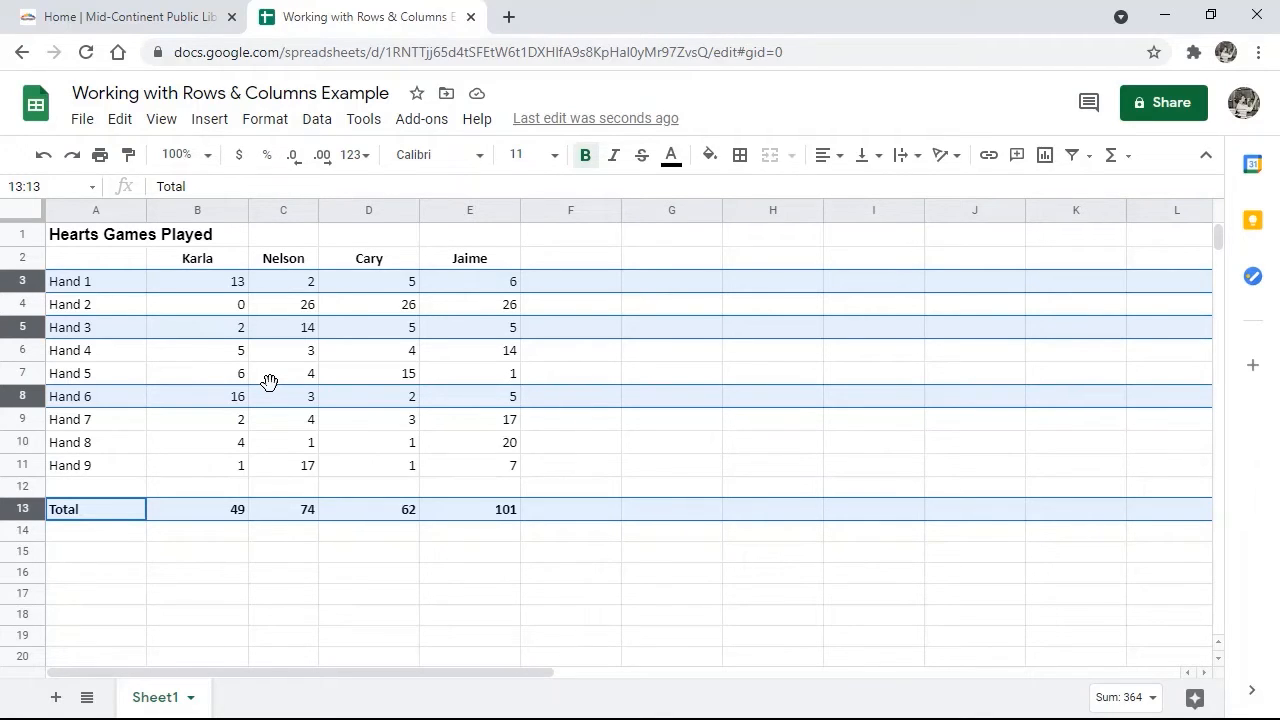
pyautogui.doubleClick(418, 210)
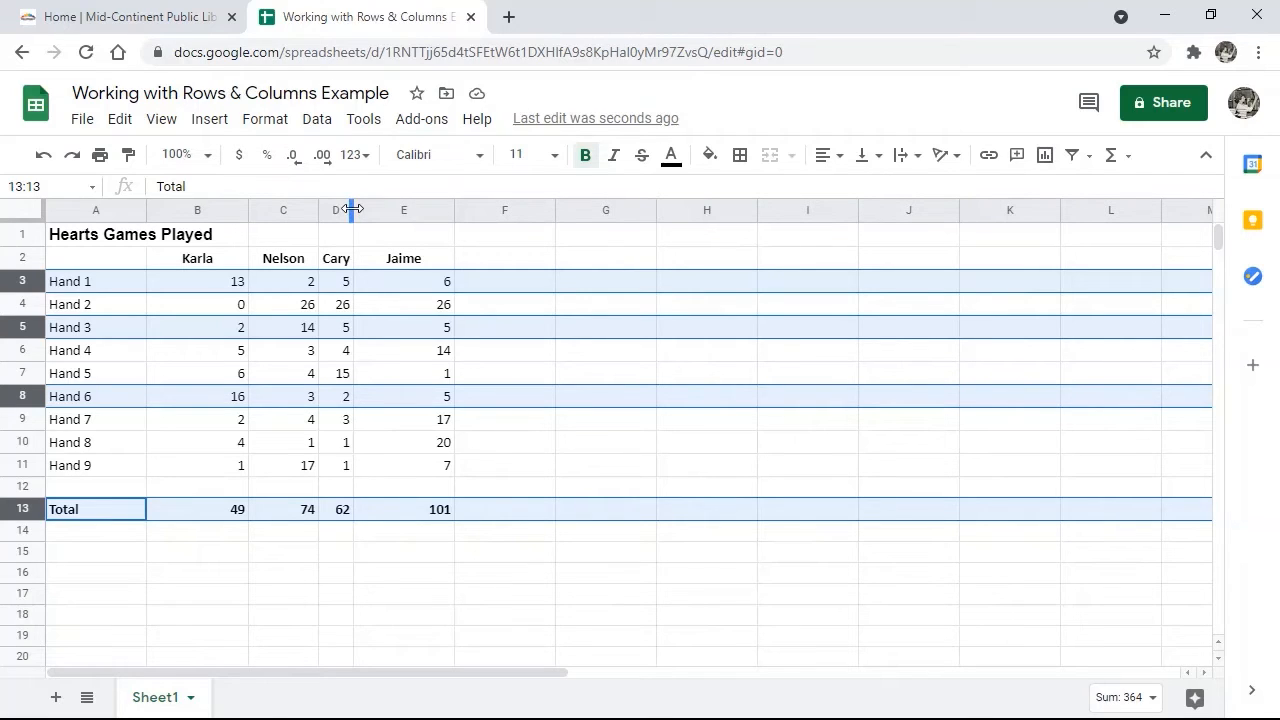
pyautogui.moveTo(351, 209); pyautogui.dragTo(362, 218)
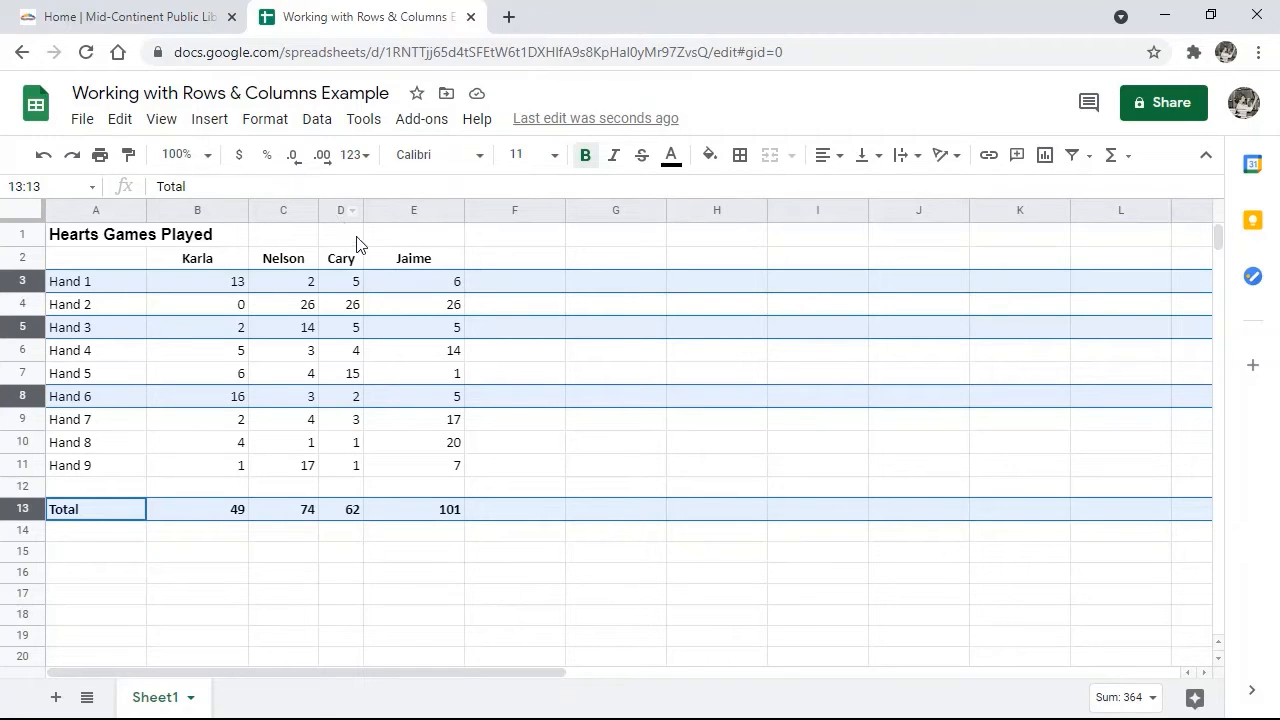
# - Set the width of column E to 70 pixels
pyautogui.click(413, 218)
pyautogui.rightClick(413, 218)
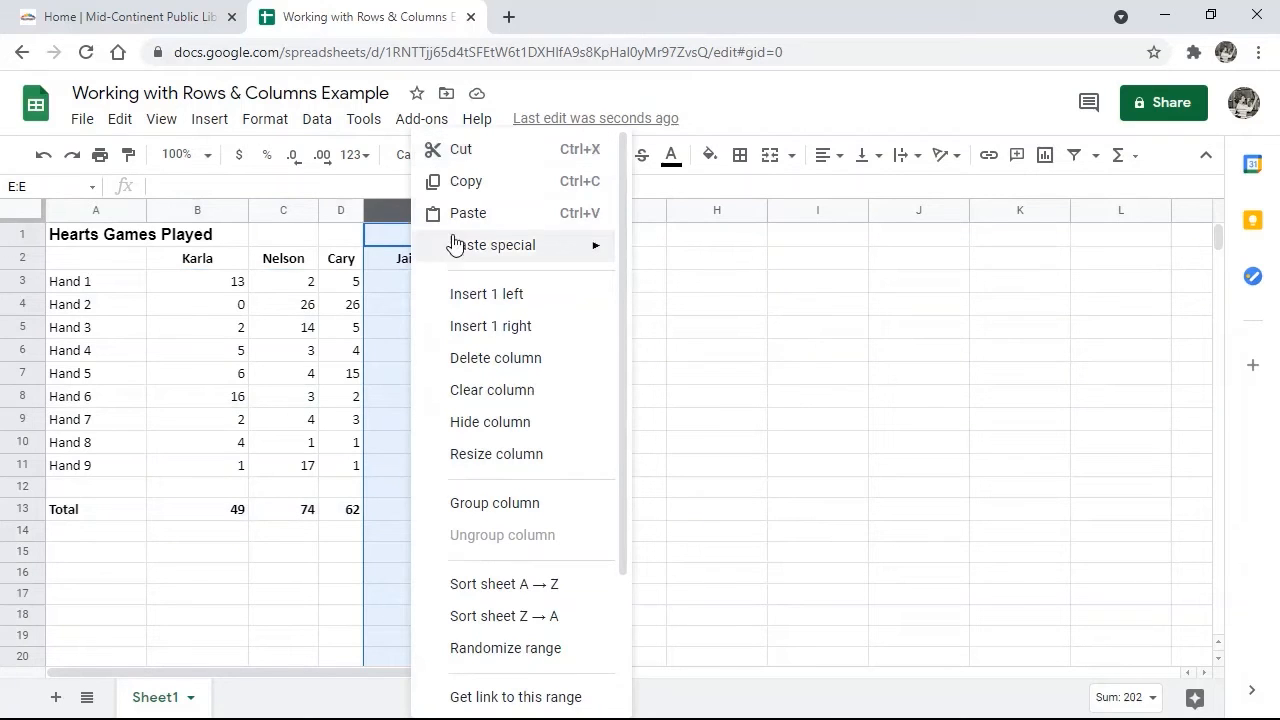
pyautogui.click(483, 456)
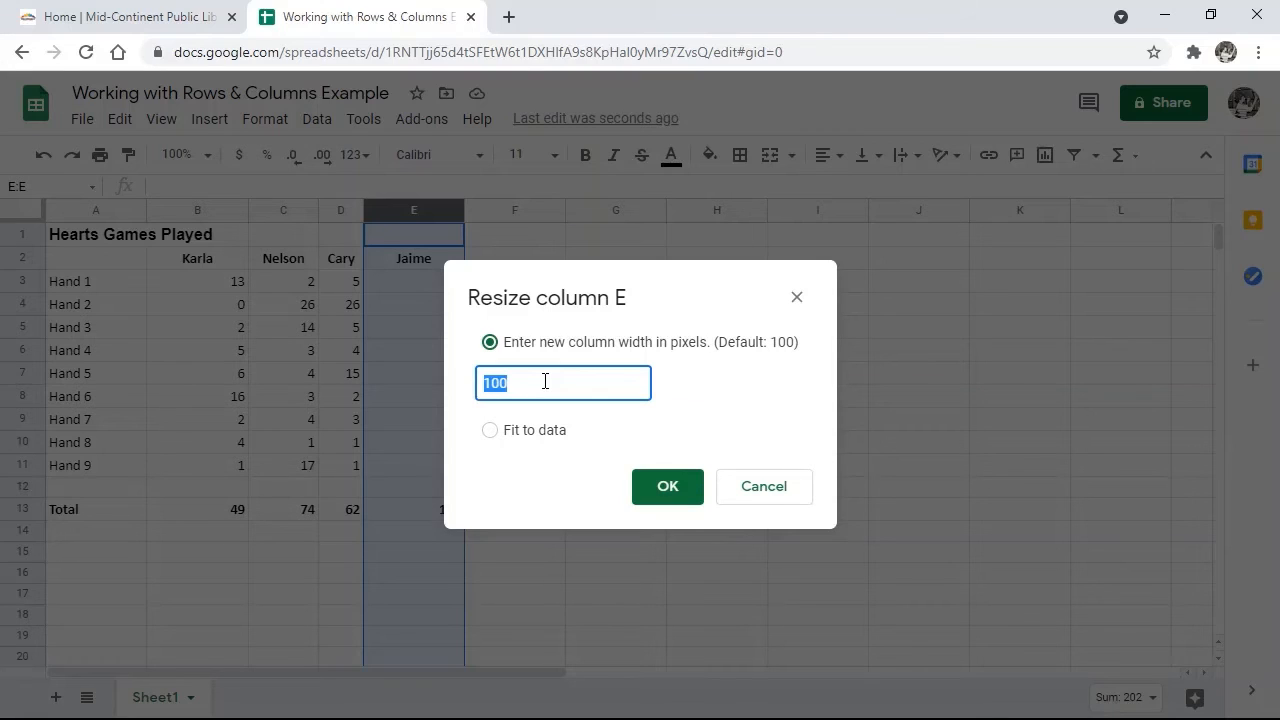
pyautogui.write('70')
pyautogui.click(661, 487)
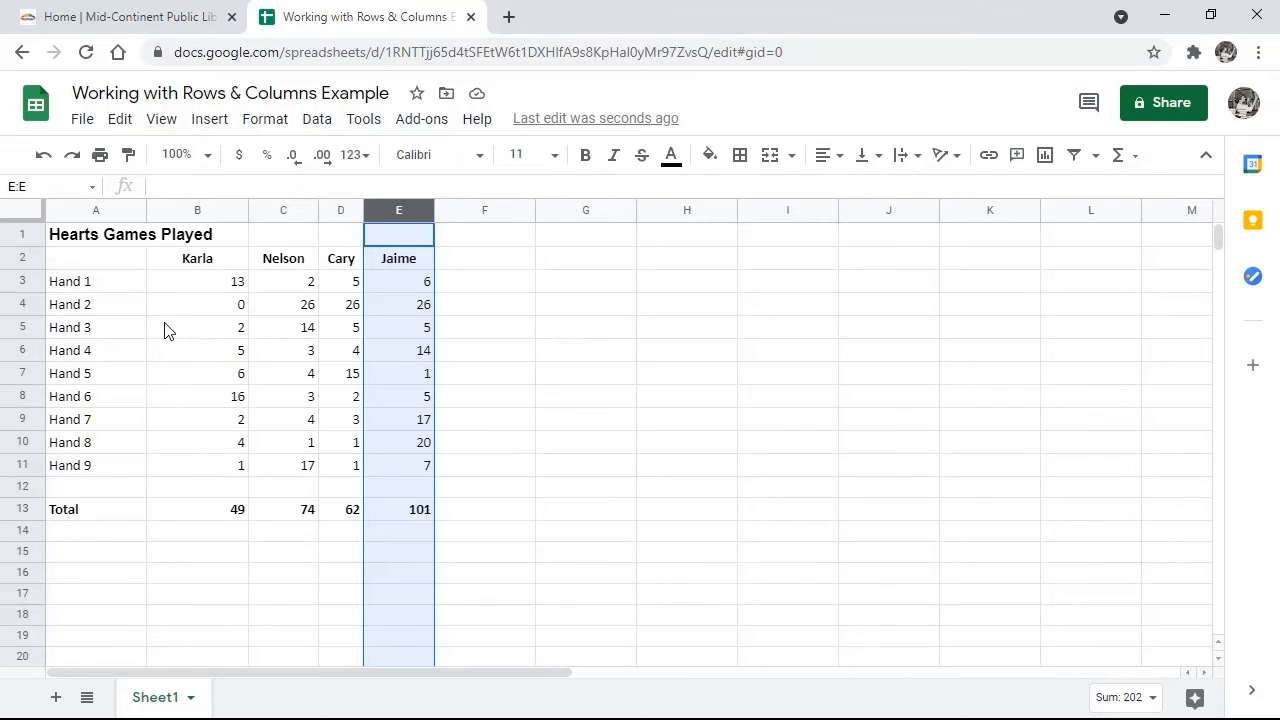
# - Try several taller heights for title row 1, and auto-fit the row's height to its data
pyautogui.click(119, 266)
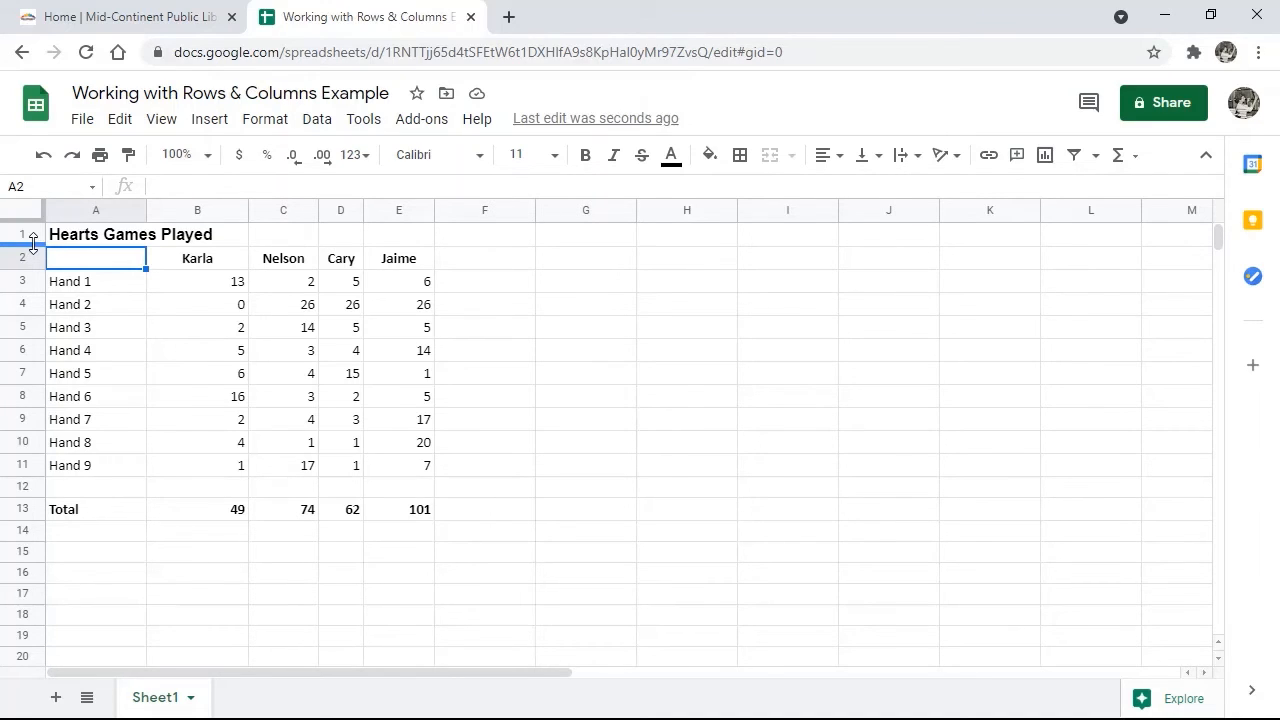
pyautogui.moveTo(33, 243); pyautogui.dragTo(33, 244)
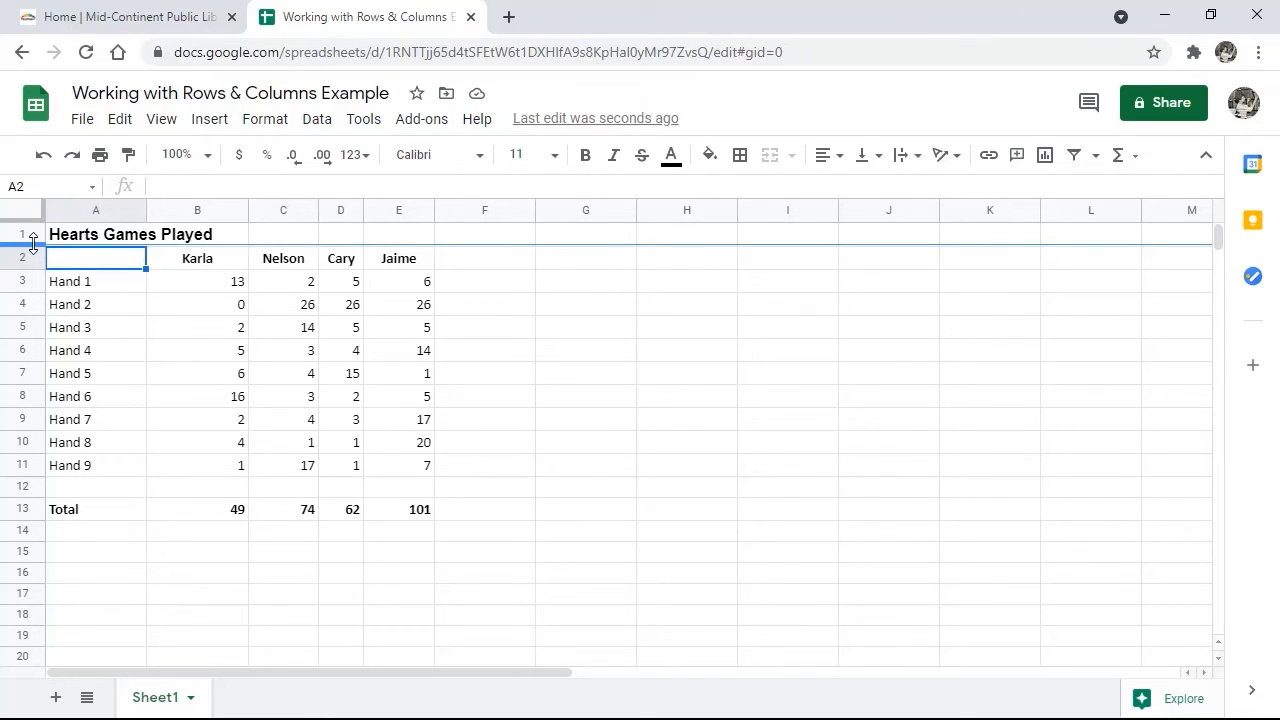
pyautogui.moveTo(33, 243); pyautogui.dragTo(34, 268)
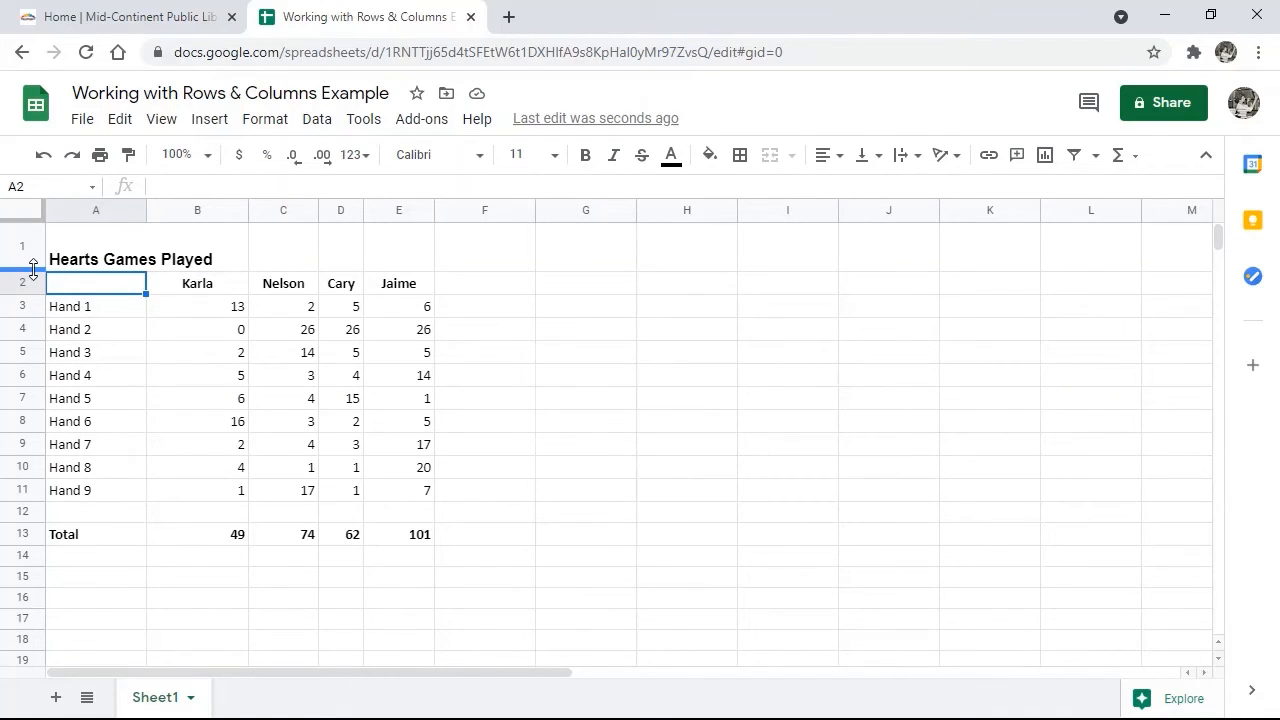
pyautogui.moveTo(33, 268); pyautogui.dragTo(33, 255)
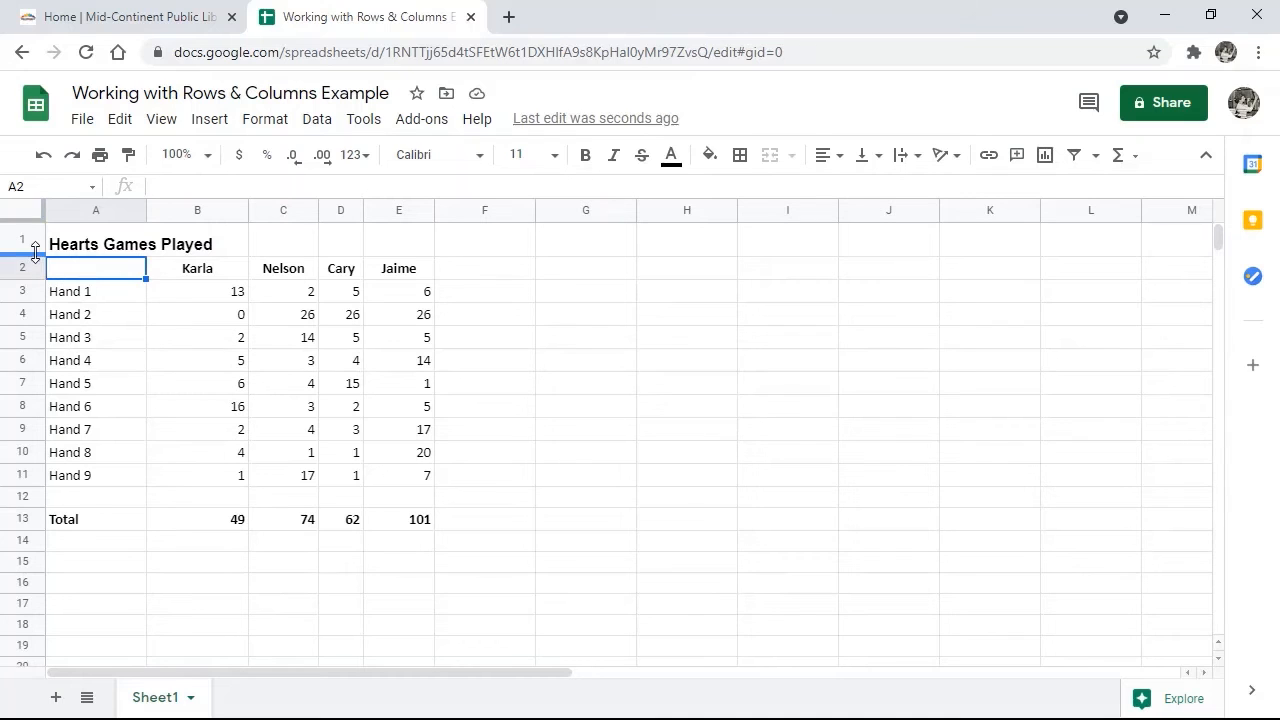
pyautogui.moveTo(35, 252); pyautogui.dragTo(37, 289)
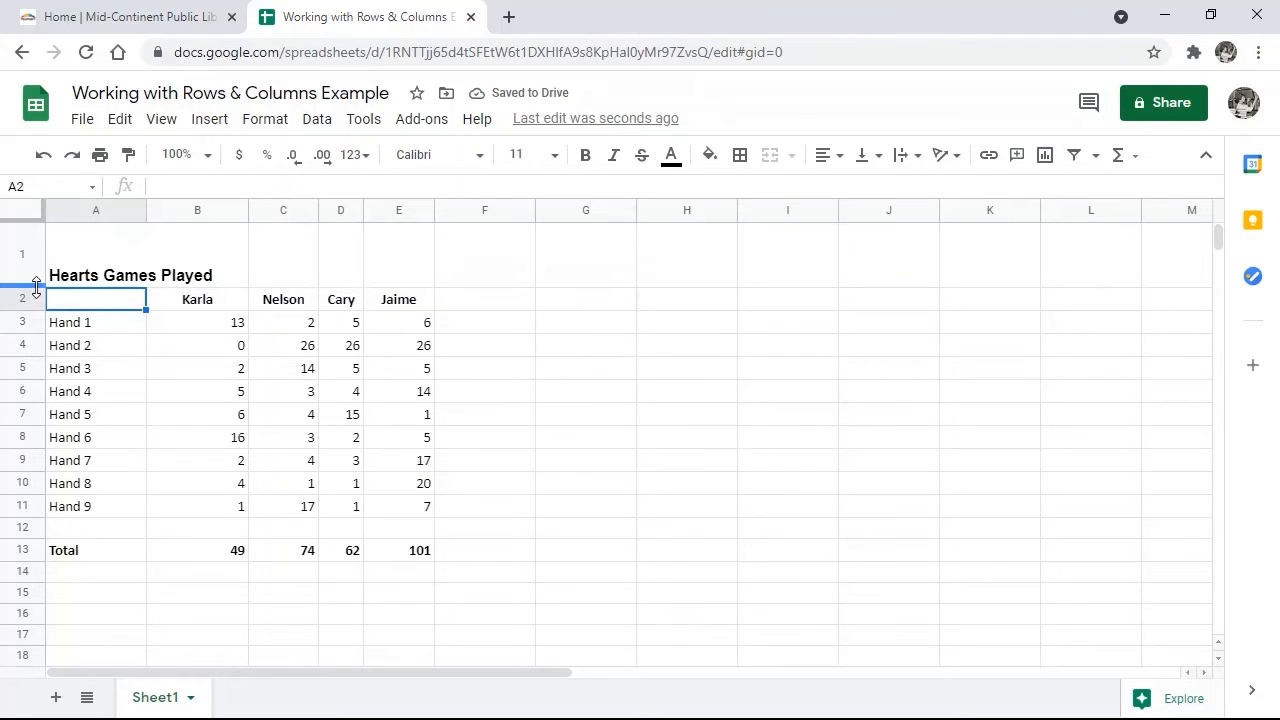
pyautogui.doubleClick(36, 287)
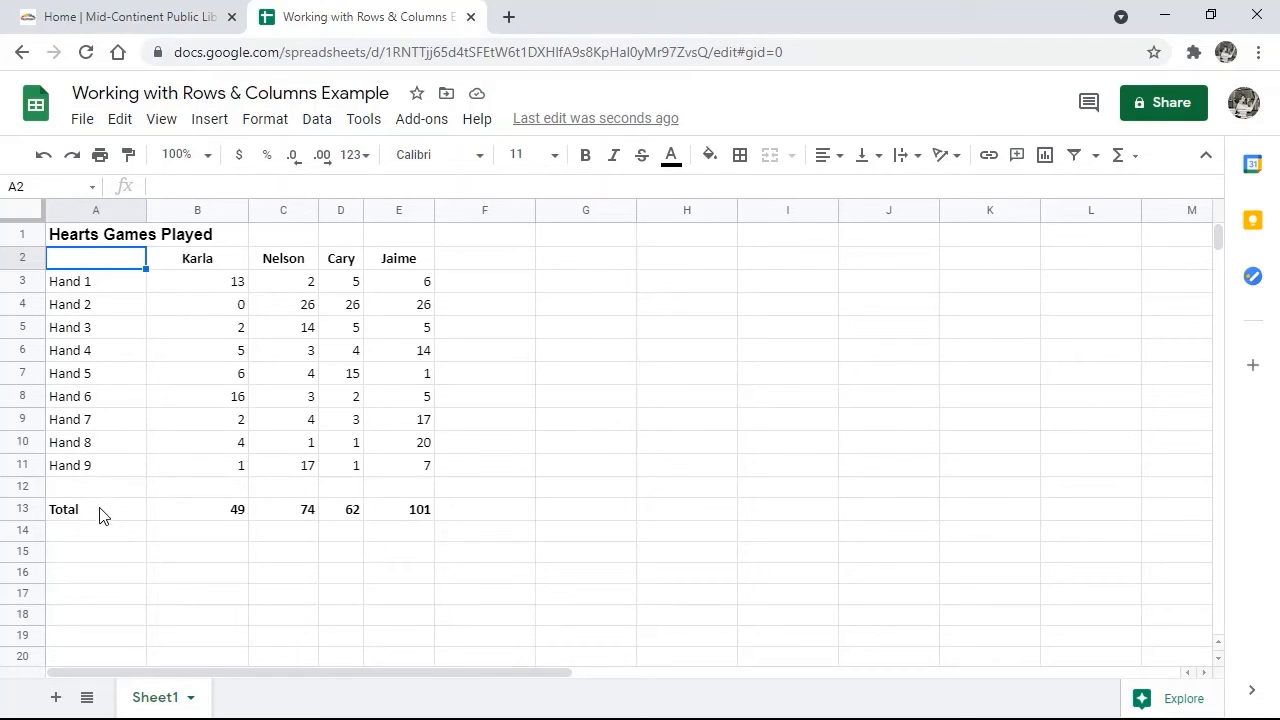
# - Specify a height of 30 pixels for the Total row, row 13
pyautogui.rightClick(23, 513)
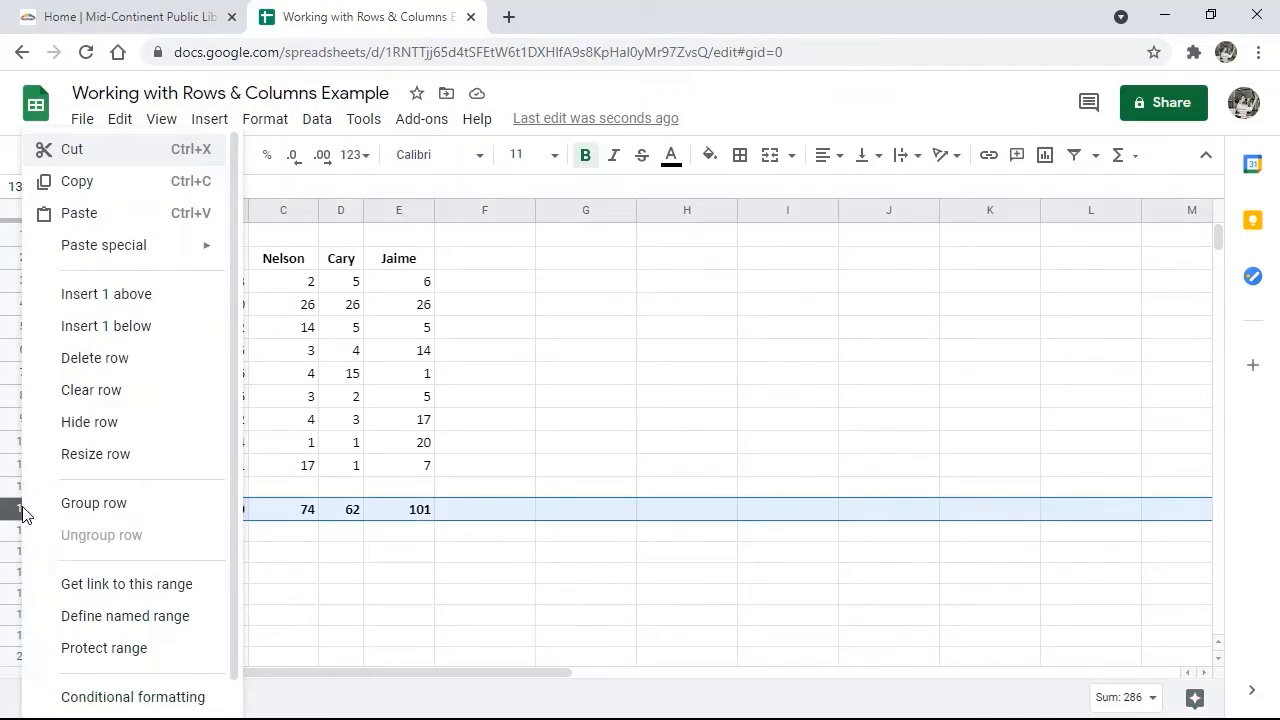
pyautogui.click(118, 456)
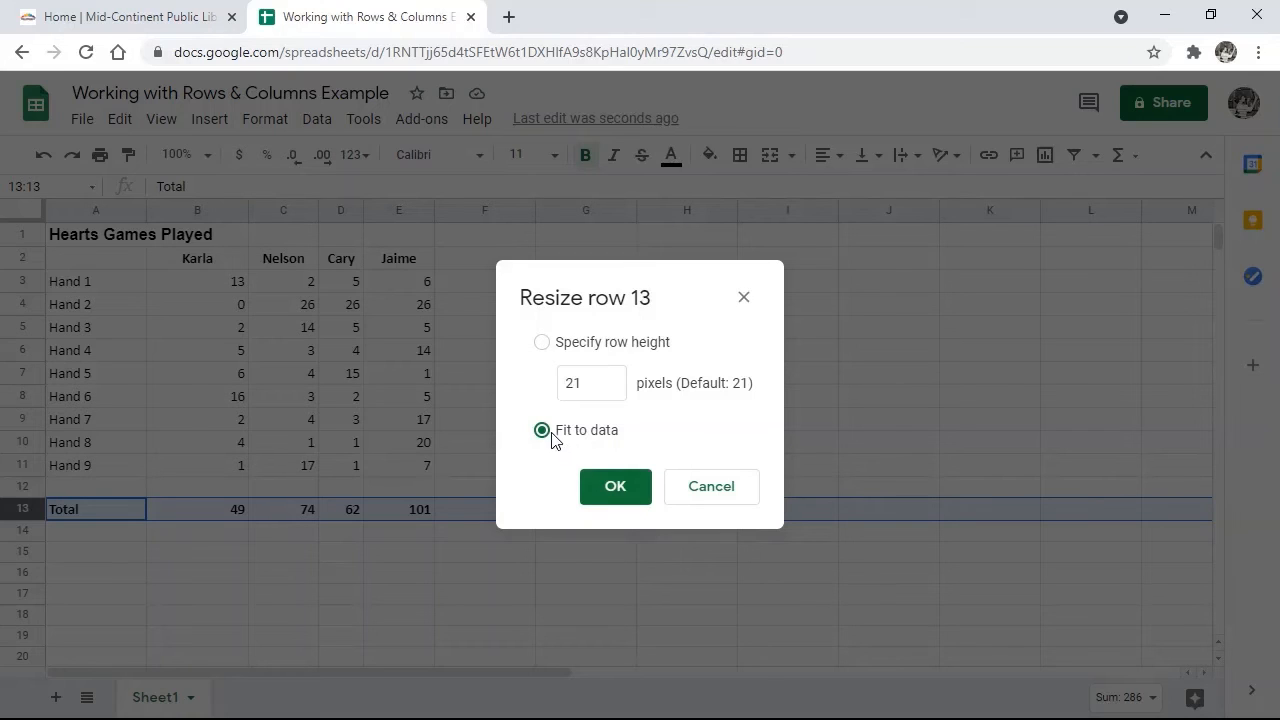
pyautogui.click(542, 343)
pyautogui.moveTo(596, 383); pyautogui.dragTo(561, 383)
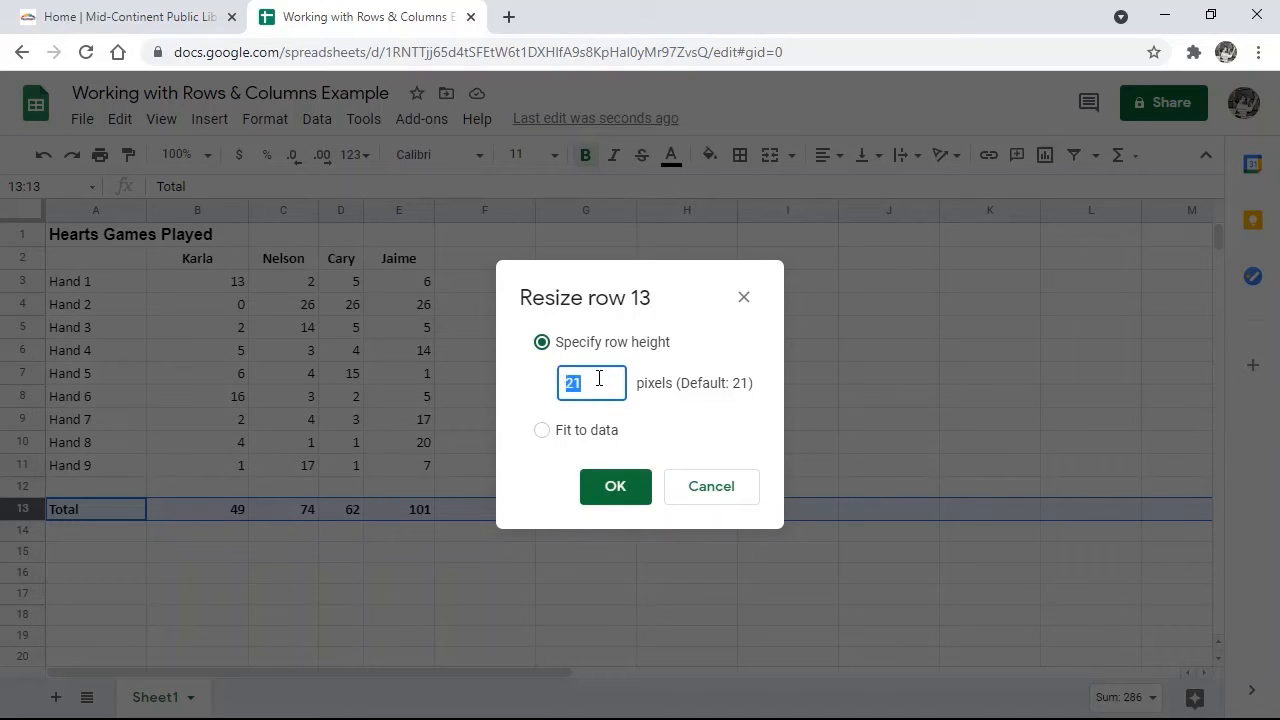
pyautogui.write('30')
pyautogui.click(617, 495)
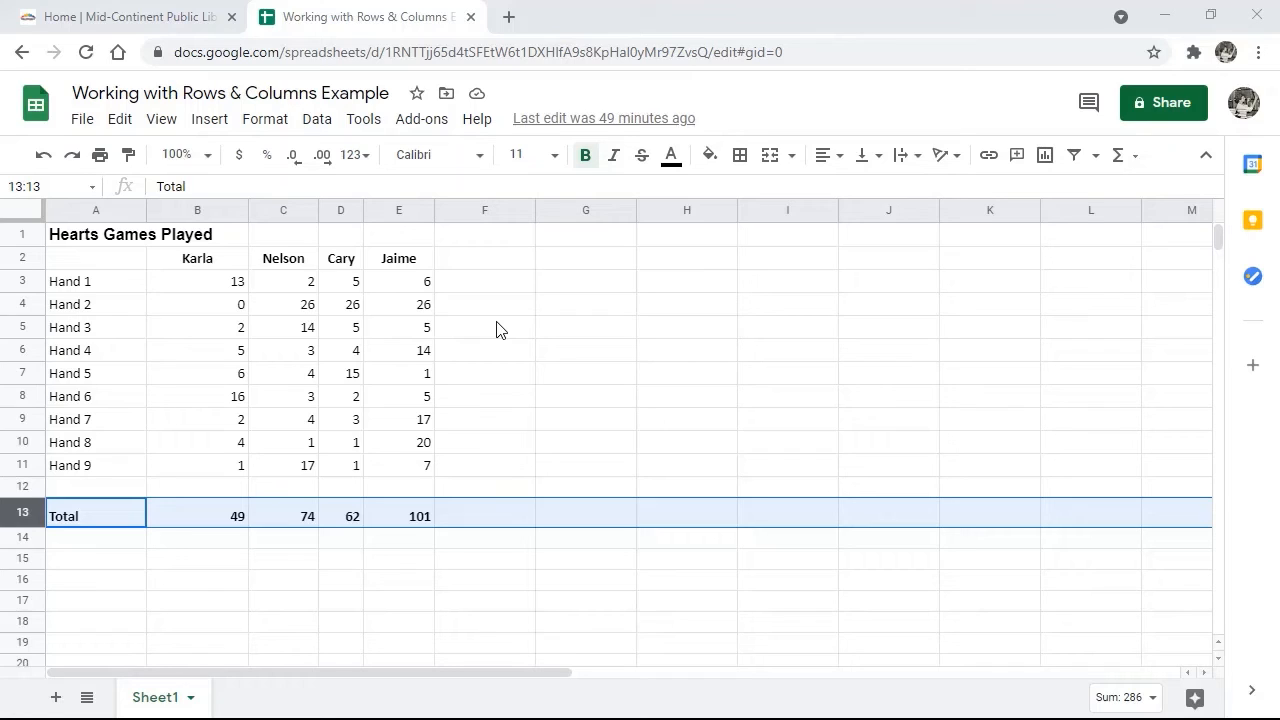
# - Hide column D in the scores table
pyautogui.rightClick(335, 212)
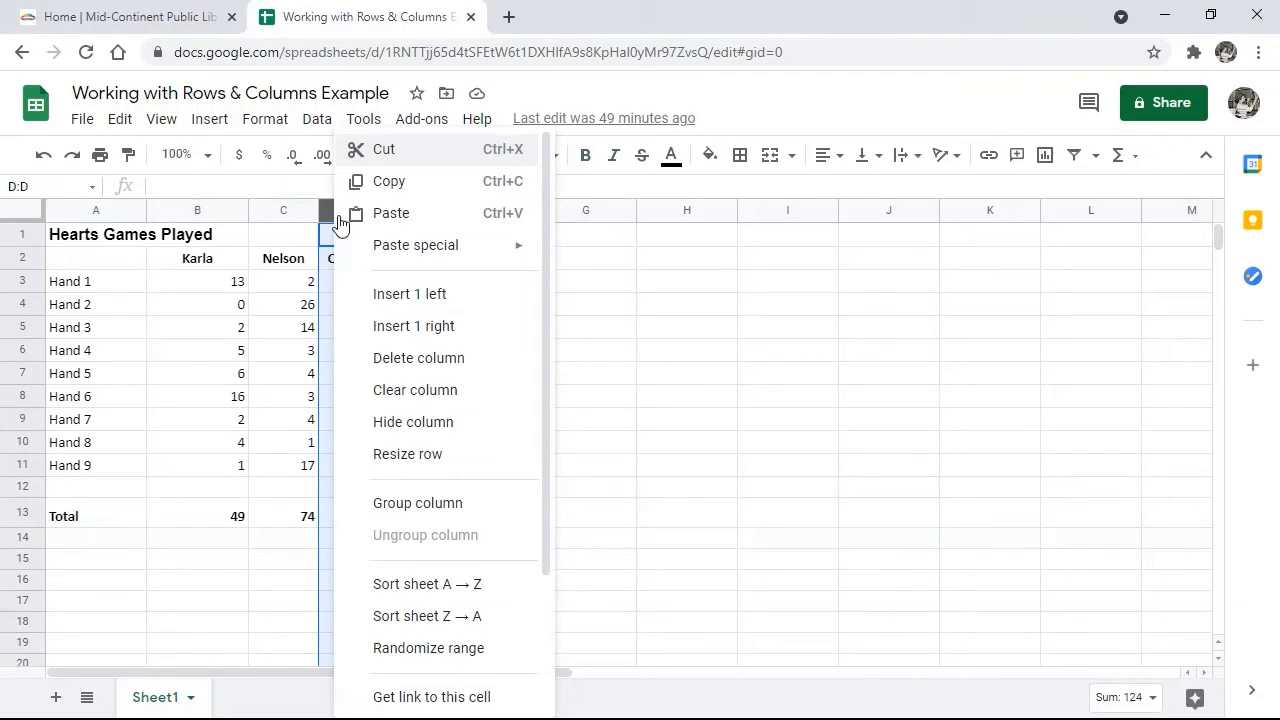
pyautogui.click(418, 430)
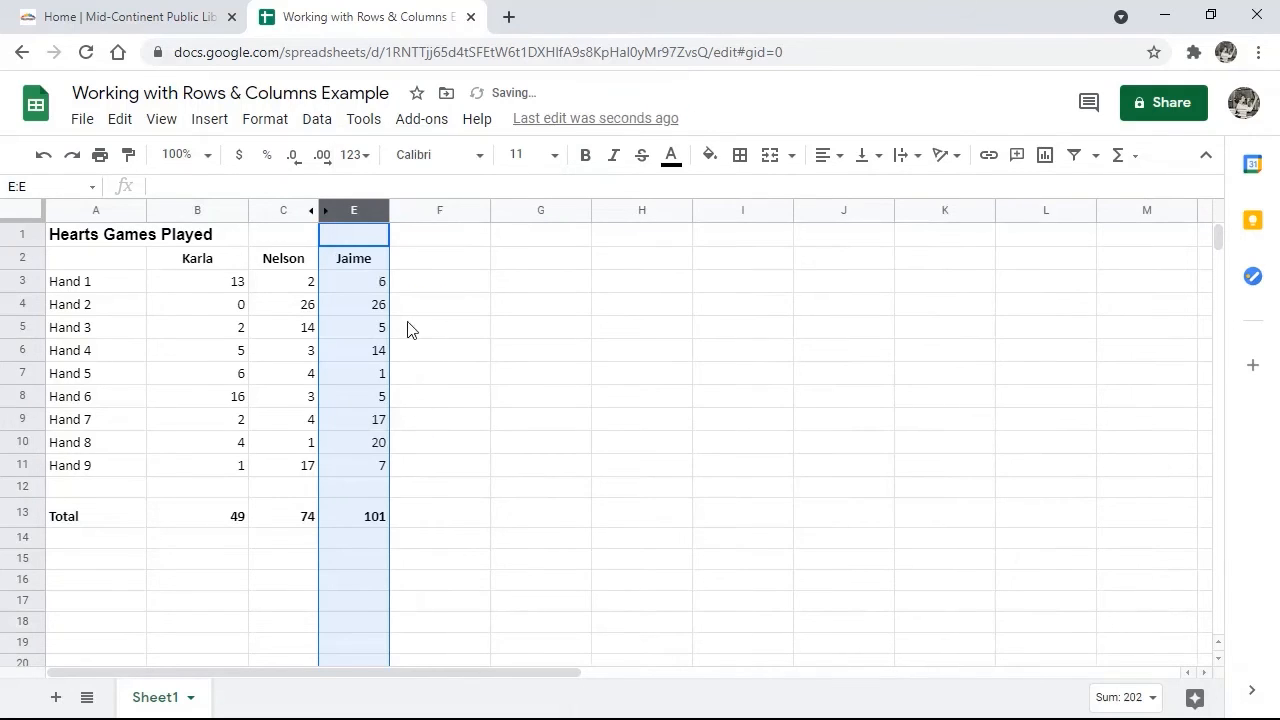
pyautogui.click(432, 287)
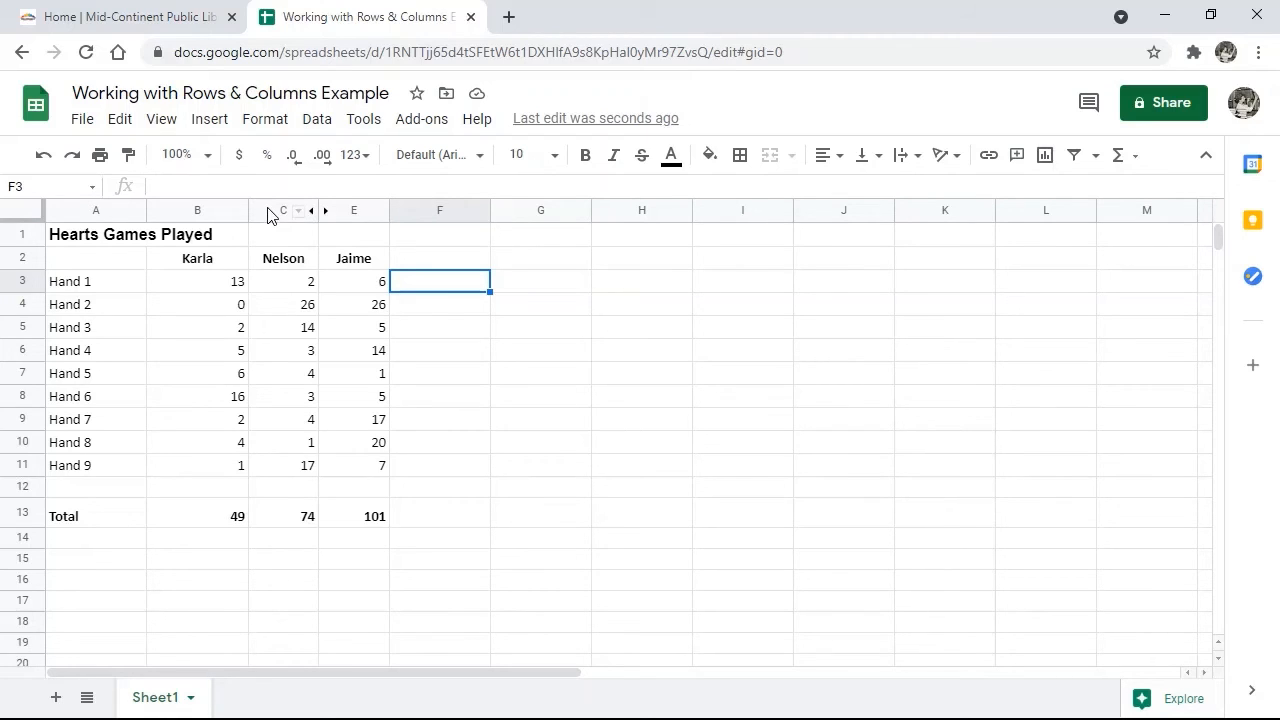
# - Unhide column D by selecting the neighbouring columns C through E
pyautogui.moveTo(268, 215); pyautogui.dragTo(340, 210)
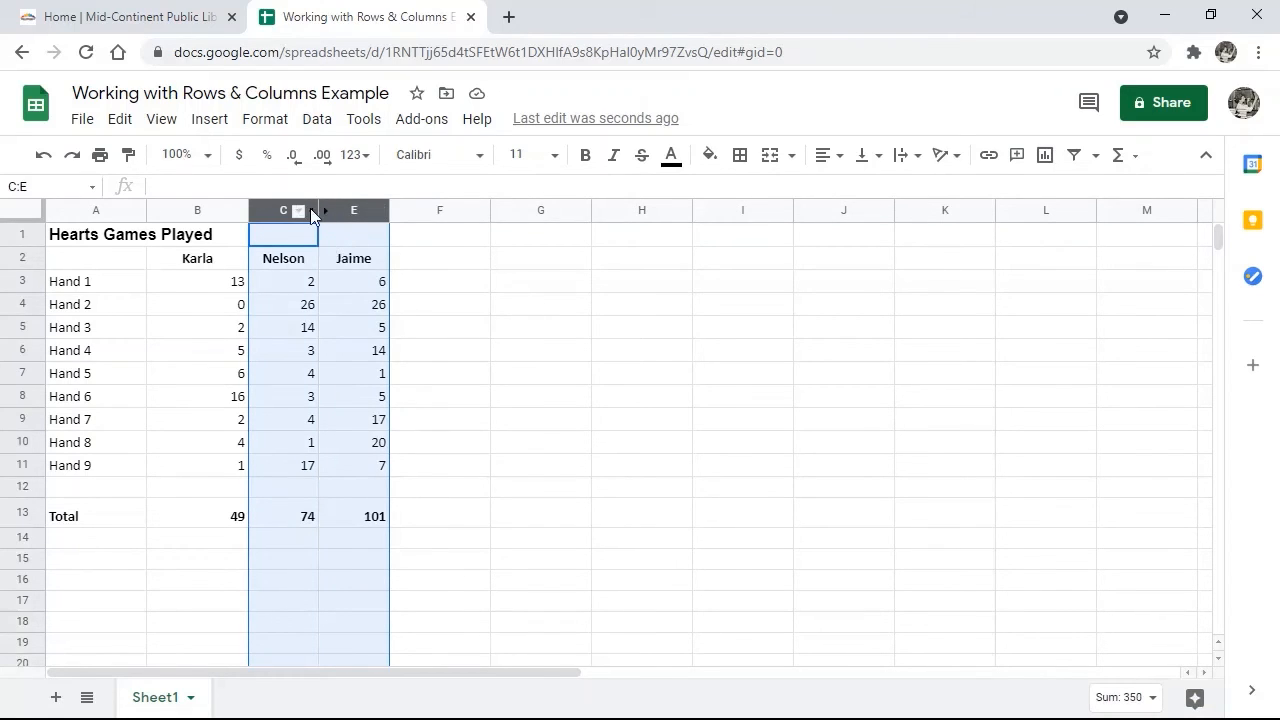
pyautogui.rightClick(312, 216)
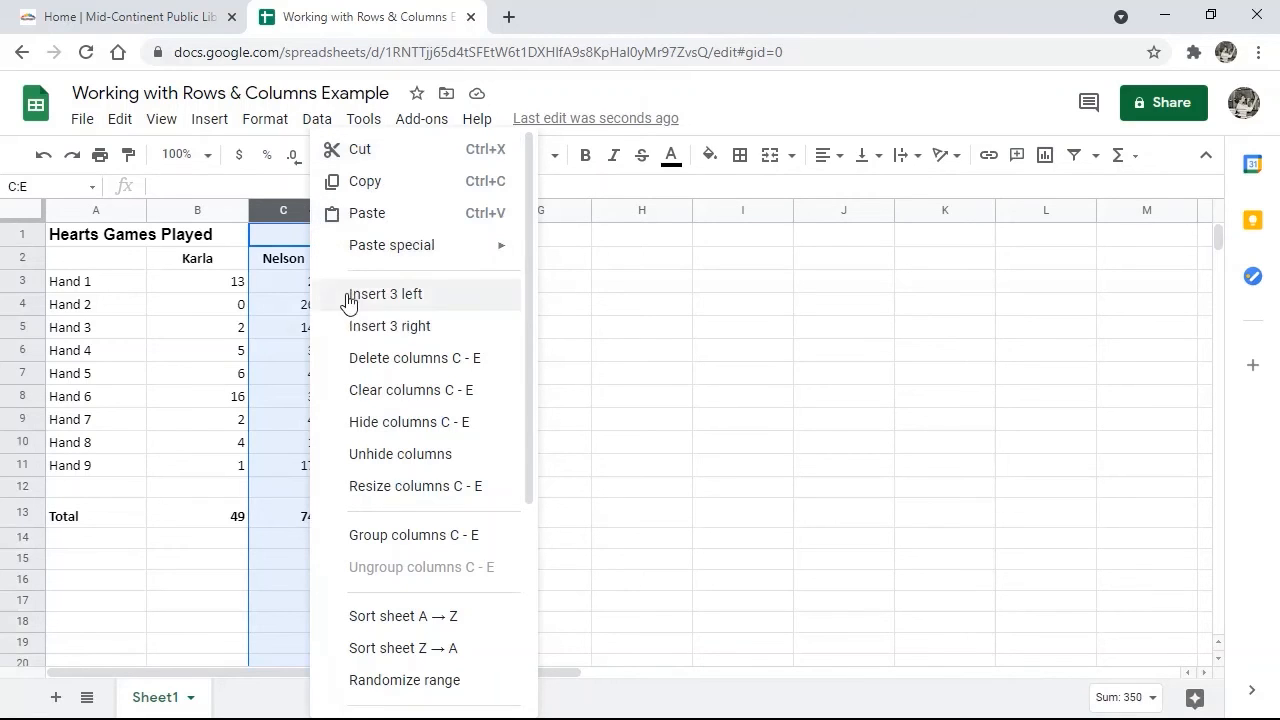
pyautogui.click(387, 455)
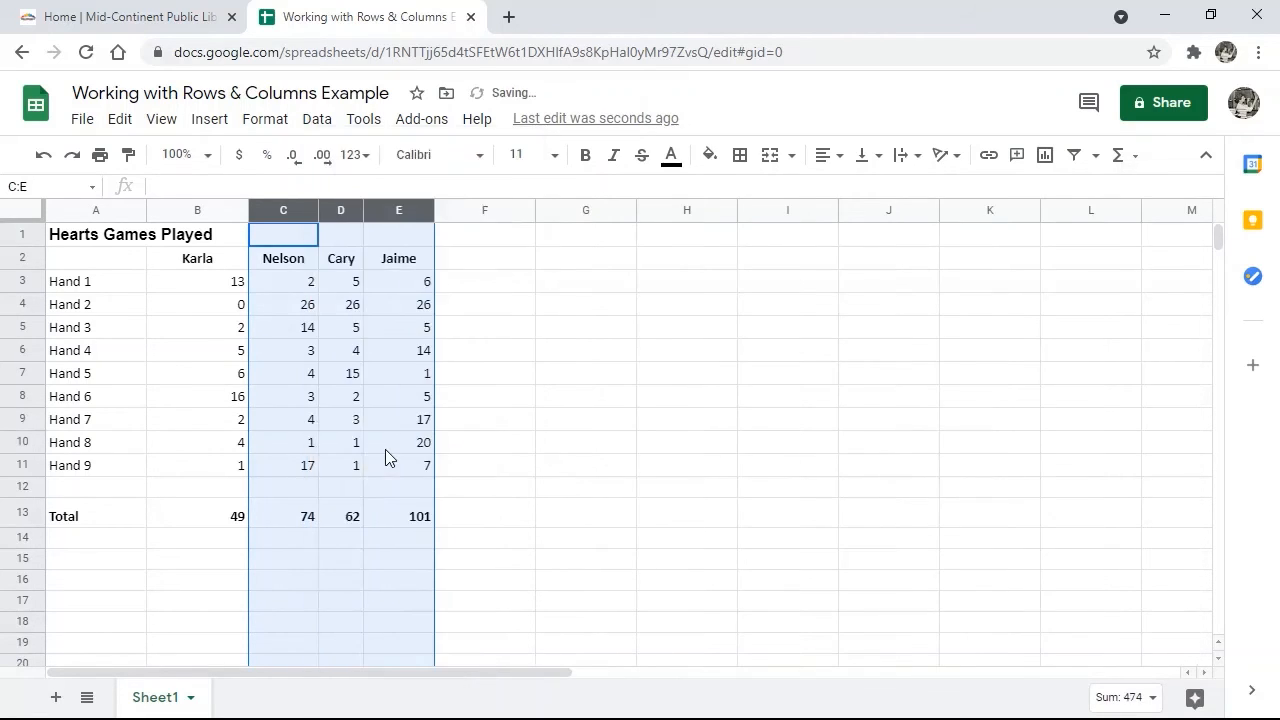
pyautogui.click(521, 265)
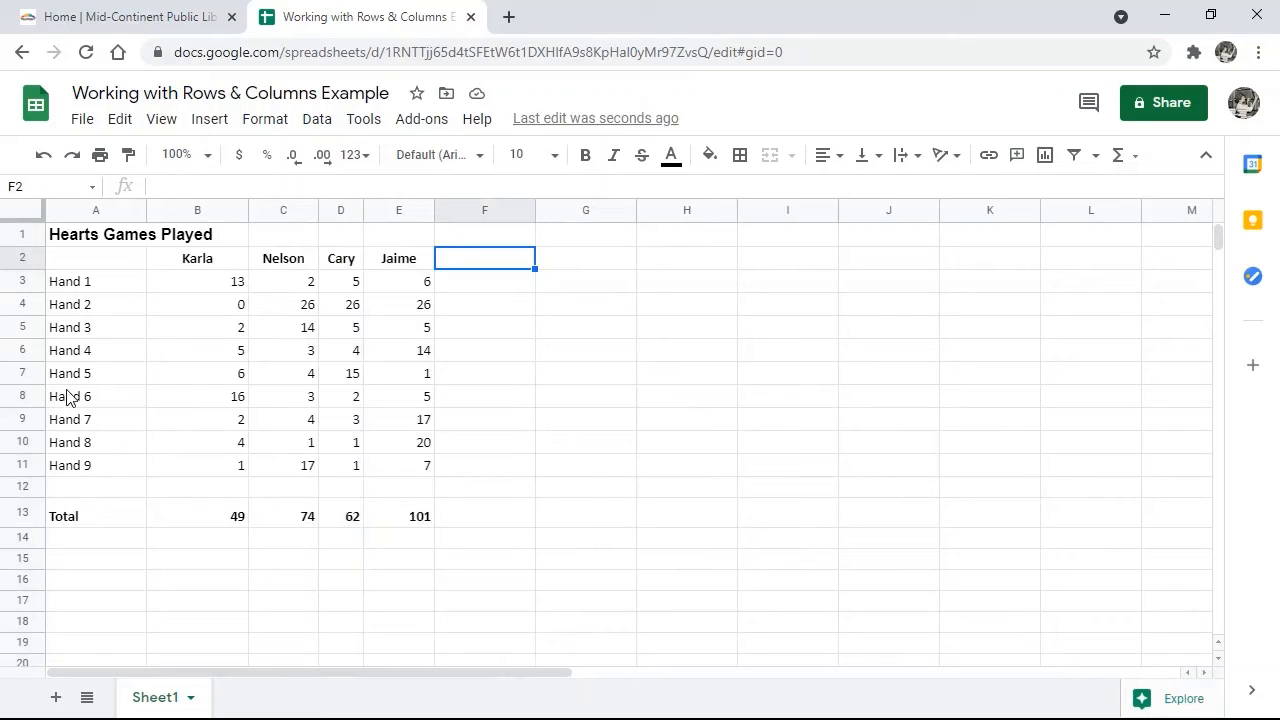
# - Hide row 7, which holds the Hand 5 scores
pyautogui.rightClick(15, 383)
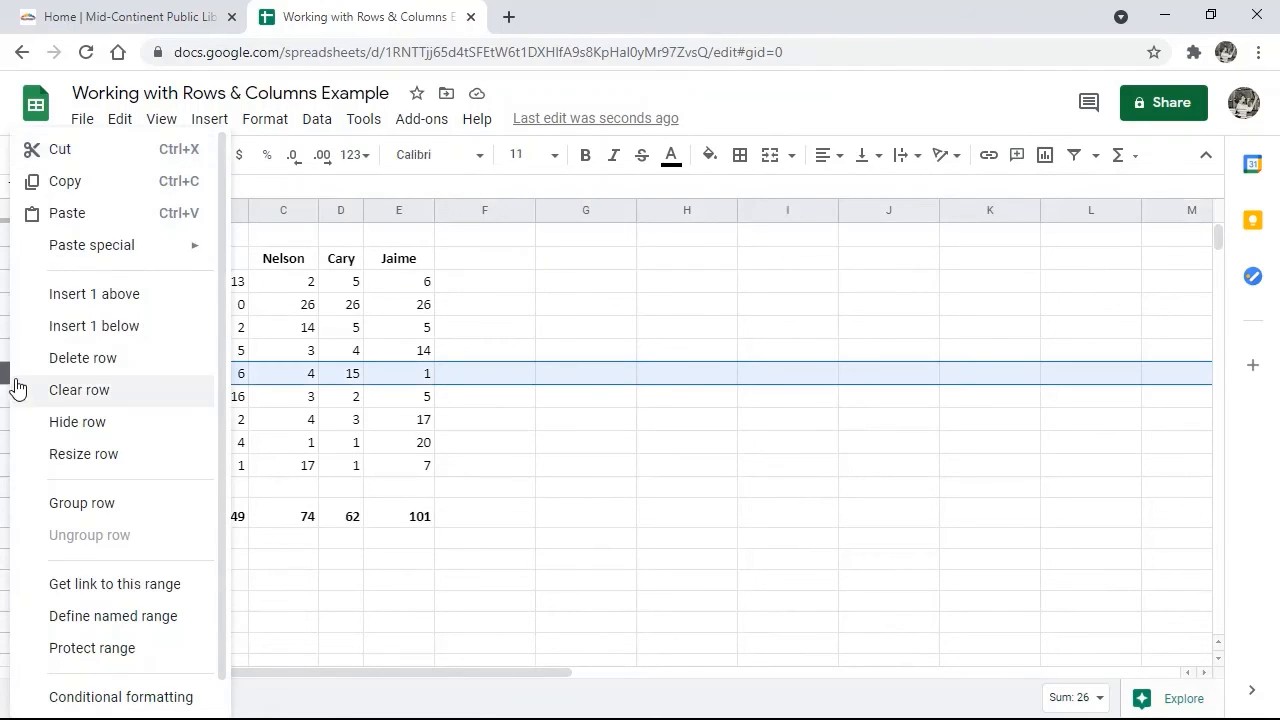
pyautogui.click(68, 422)
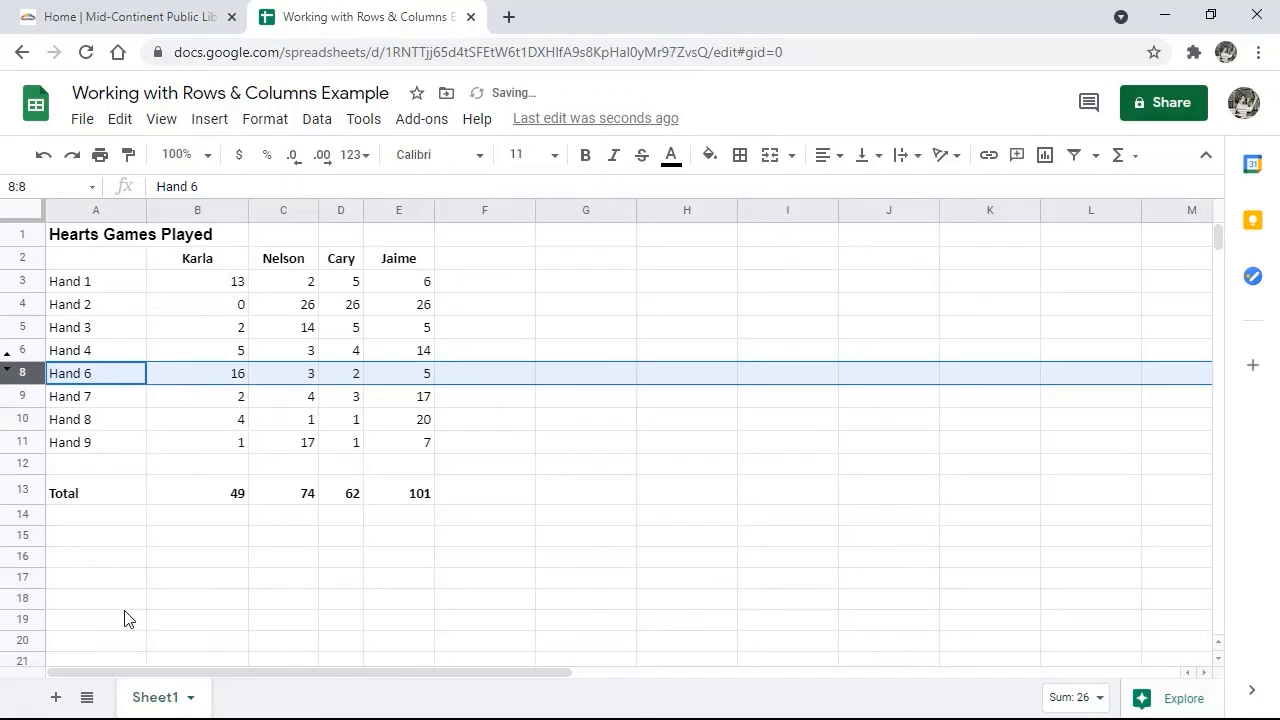
pyautogui.click(457, 352)
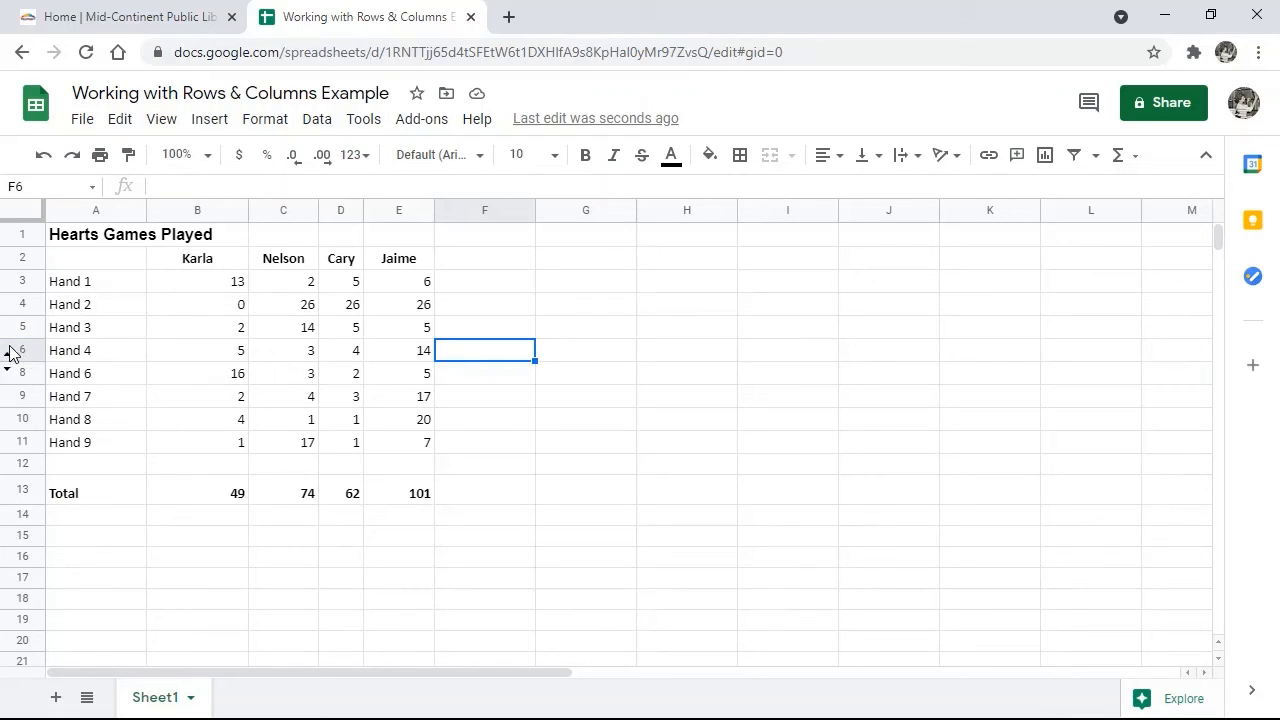
# - Unhide row 7 by selecting the surrounding rows 6 through 8
pyautogui.click(10, 352)
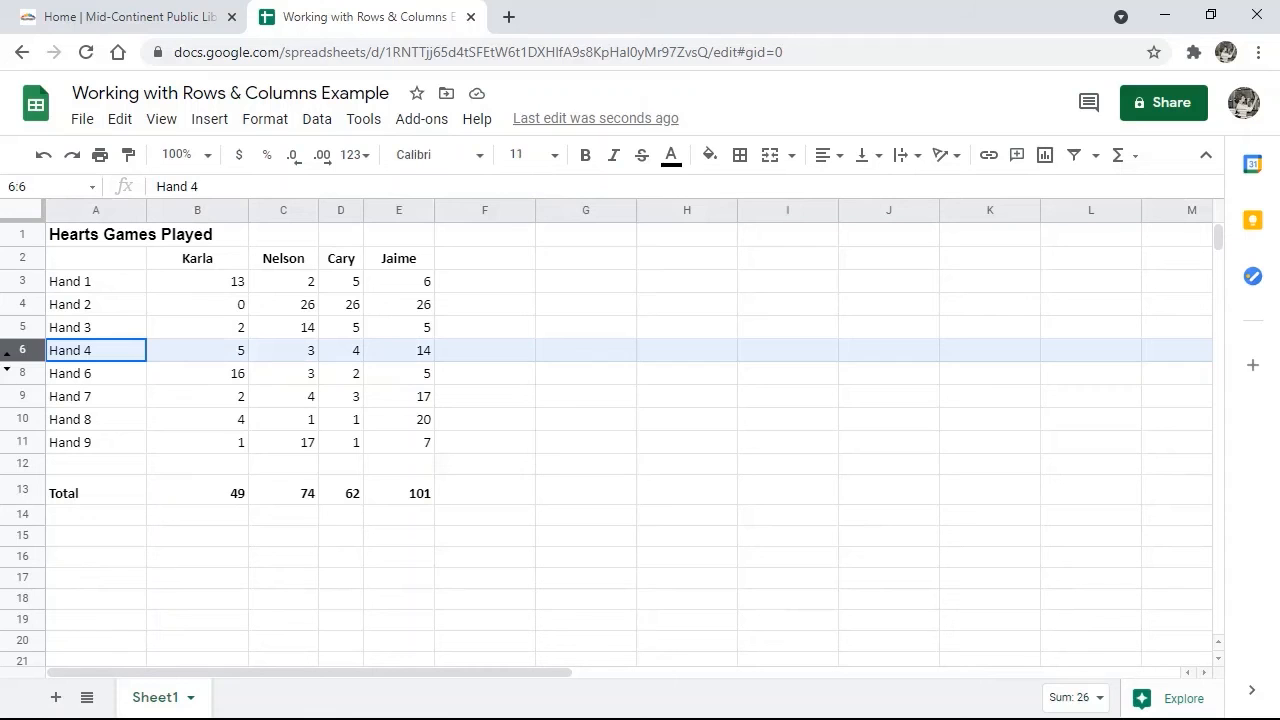
pyautogui.moveTo(12, 352); pyautogui.dragTo(14, 373)
pyautogui.rightClick(8, 373)
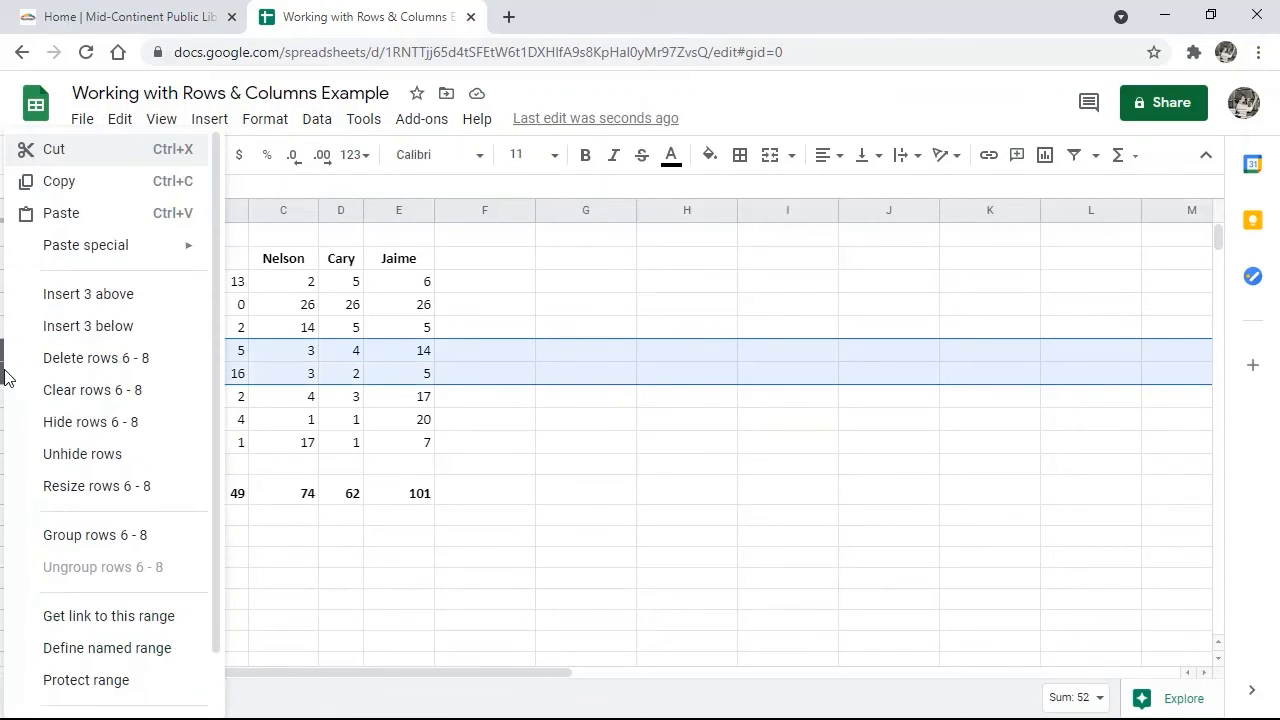
pyautogui.click(111, 460)
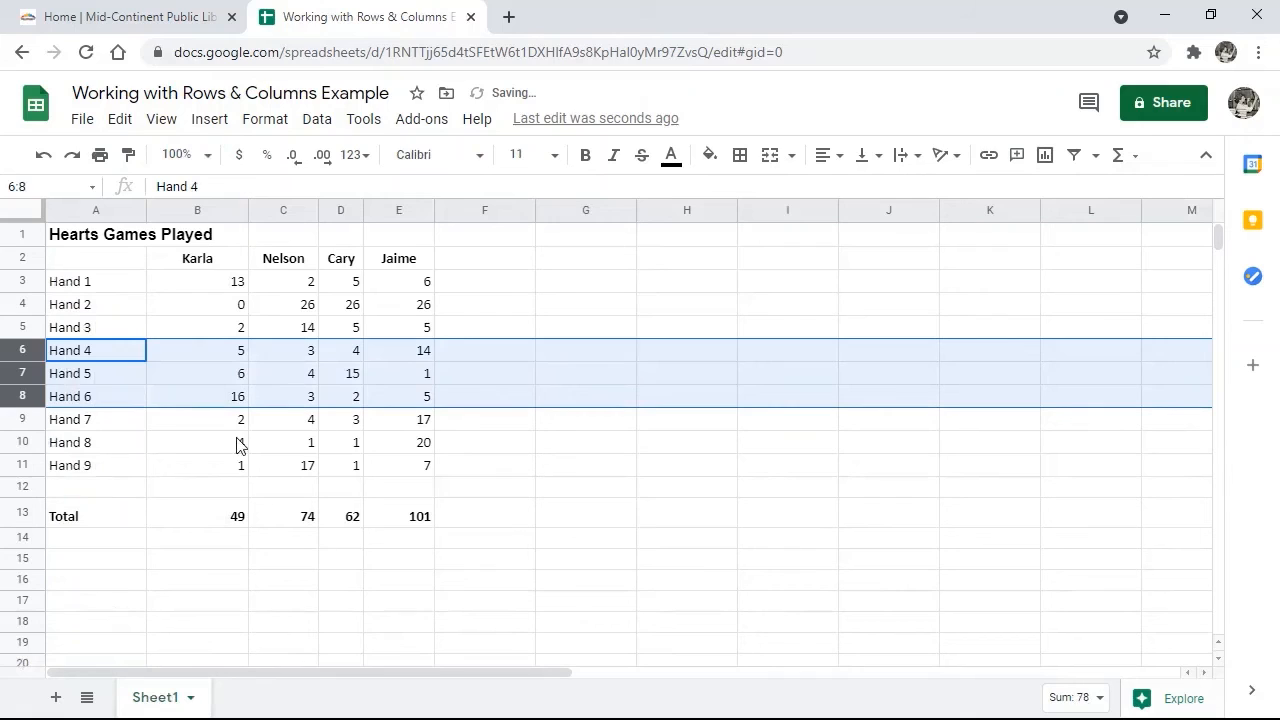
pyautogui.click(499, 333)
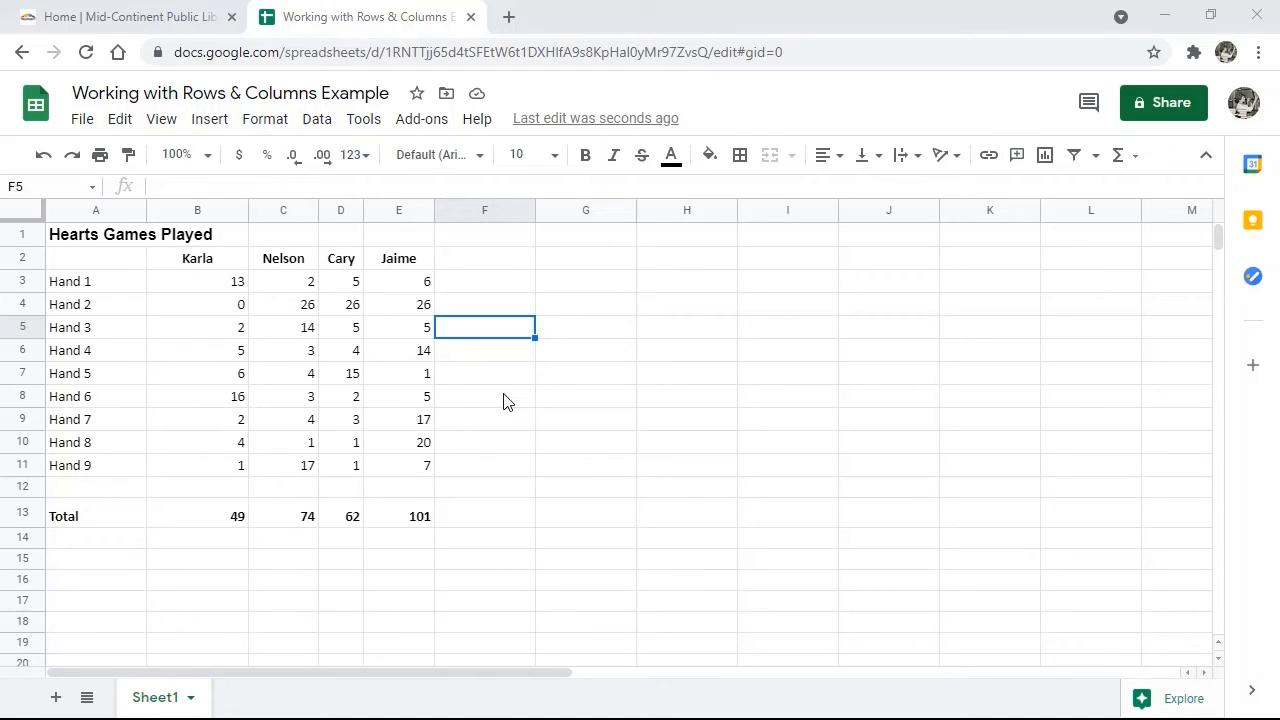
# - Insert one blank column to the left of column C, and delete that new column
pyautogui.rightClick(291, 214)
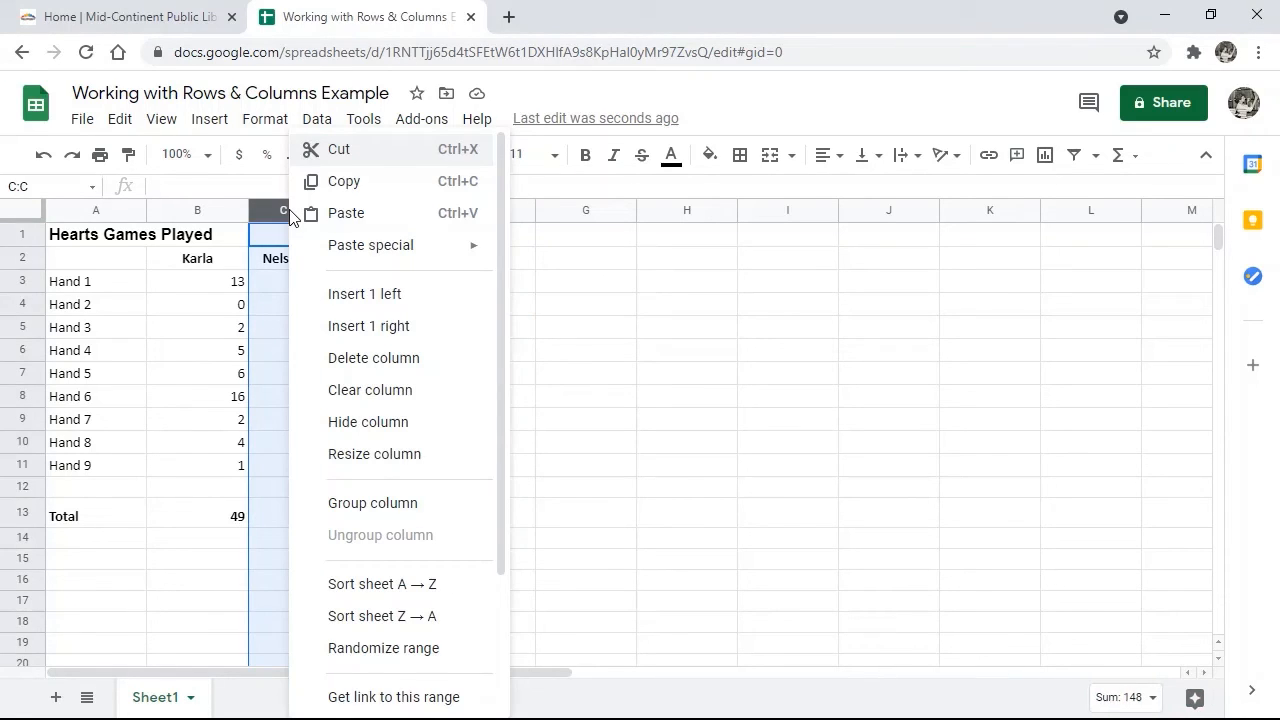
pyautogui.click(401, 294)
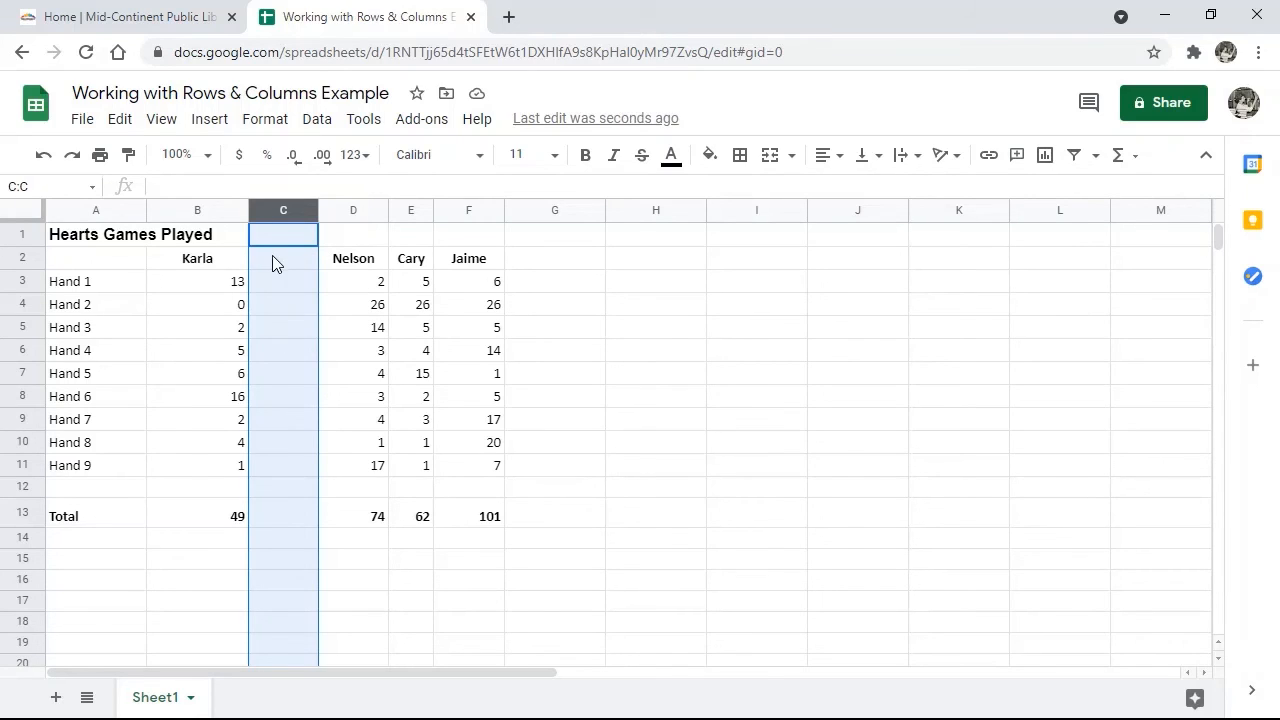
pyautogui.rightClick(266, 213)
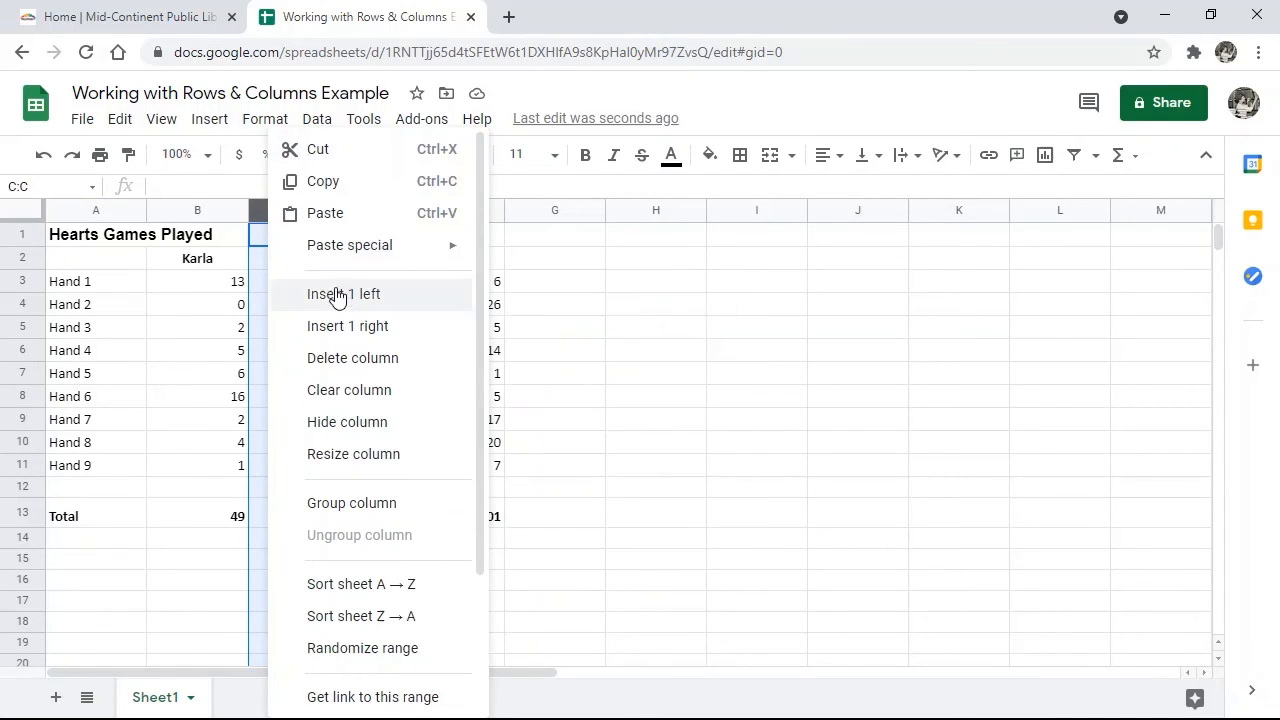
pyautogui.click(345, 364)
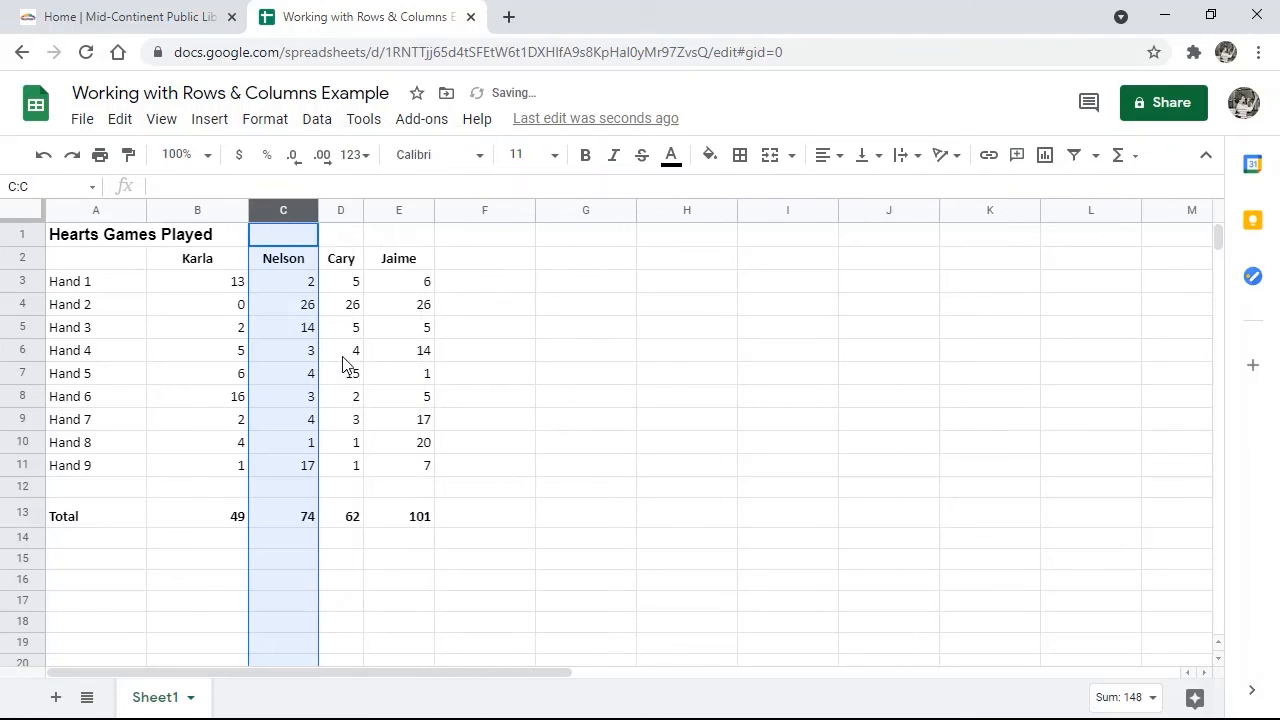
# - Insert one blank column to the right of column C, and delete that new column
pyautogui.rightClick(259, 214)
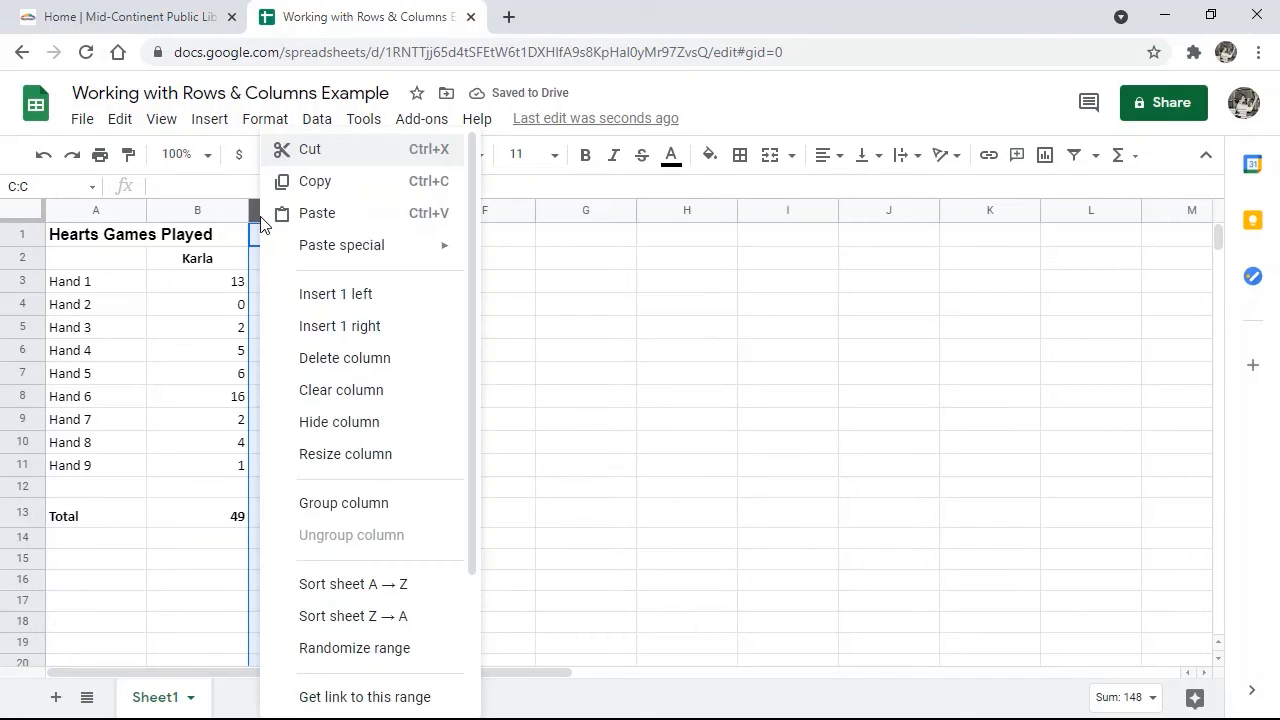
pyautogui.click(326, 334)
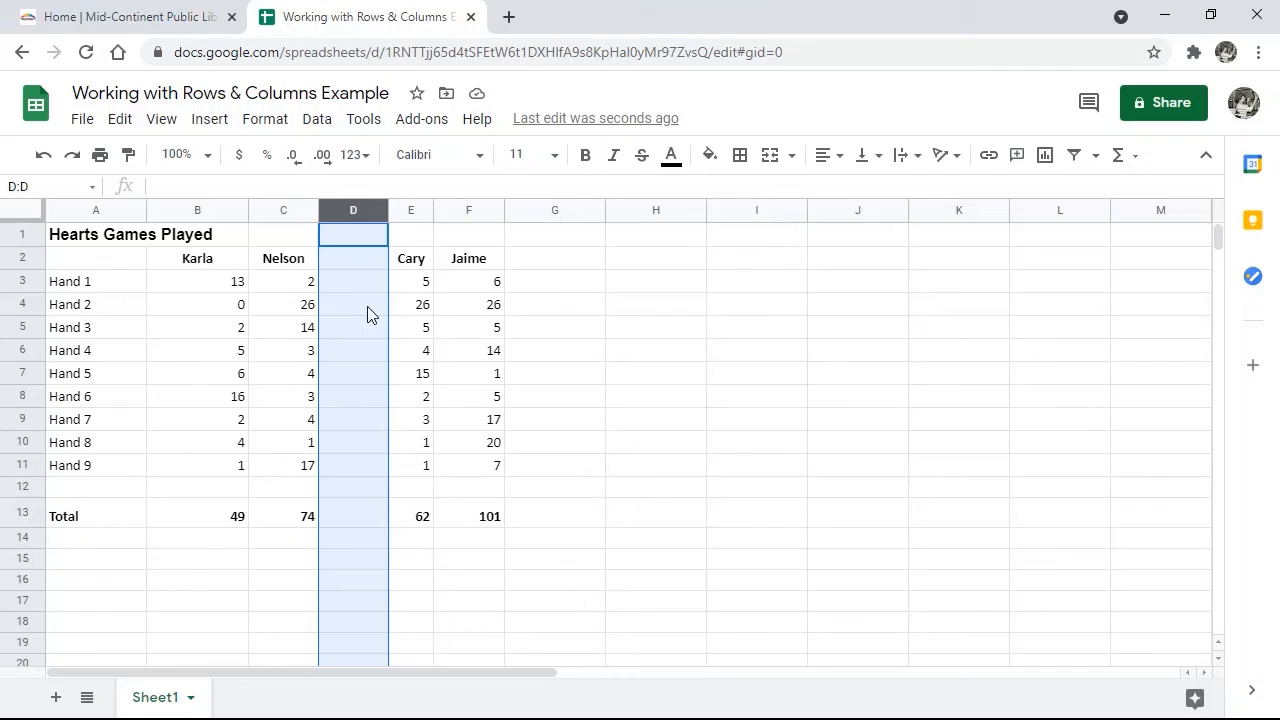
pyautogui.rightClick(336, 216)
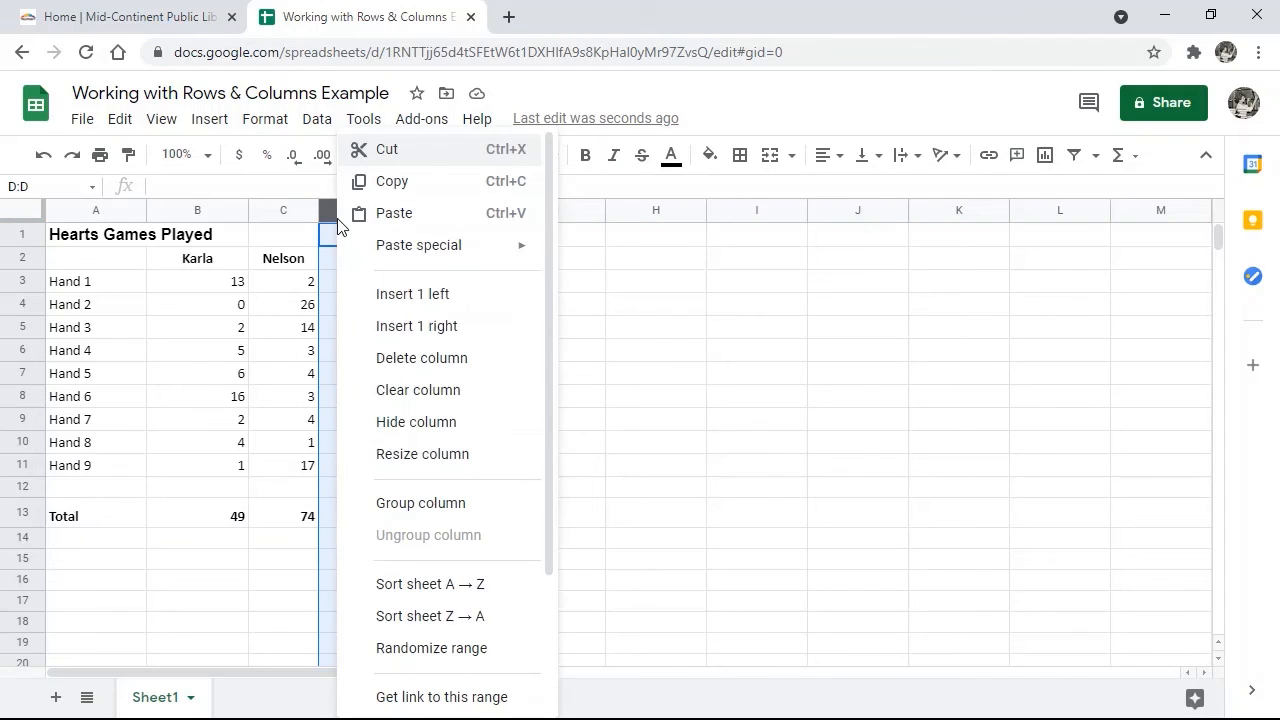
pyautogui.click(405, 360)
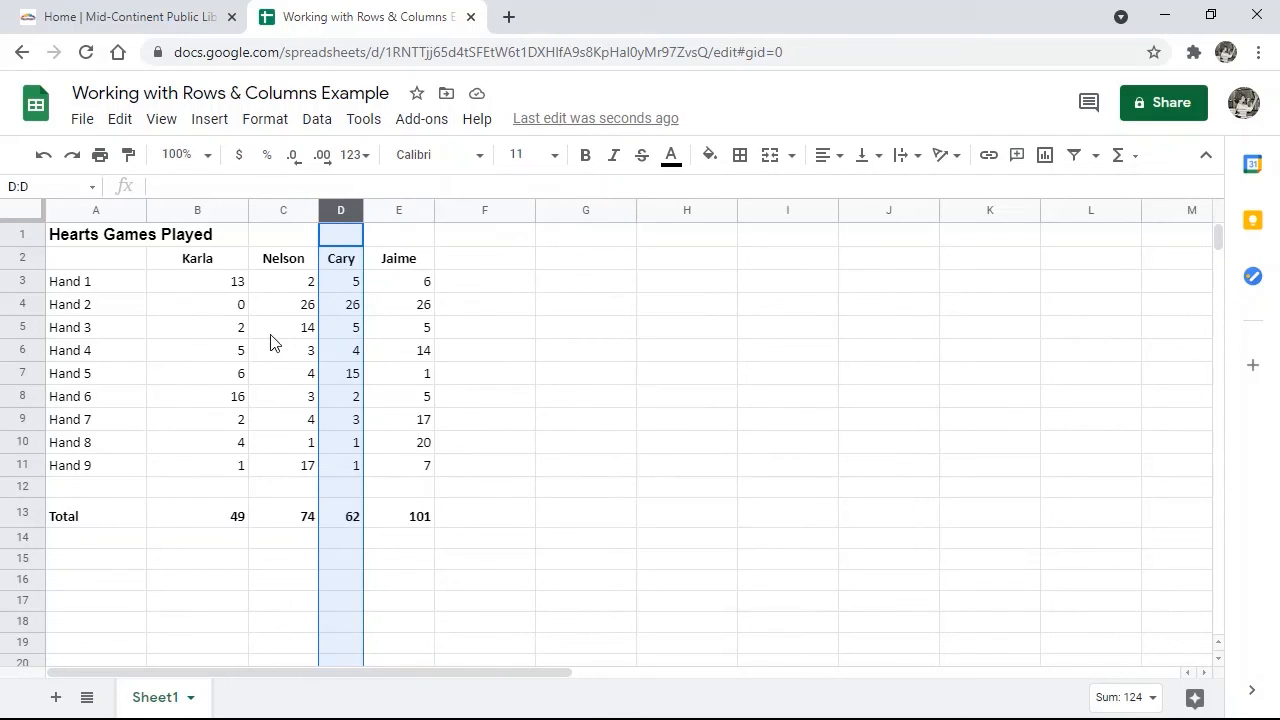
# - Clear the contents of column D while keeping the column itself, and undo the clearing
pyautogui.press('Delete')
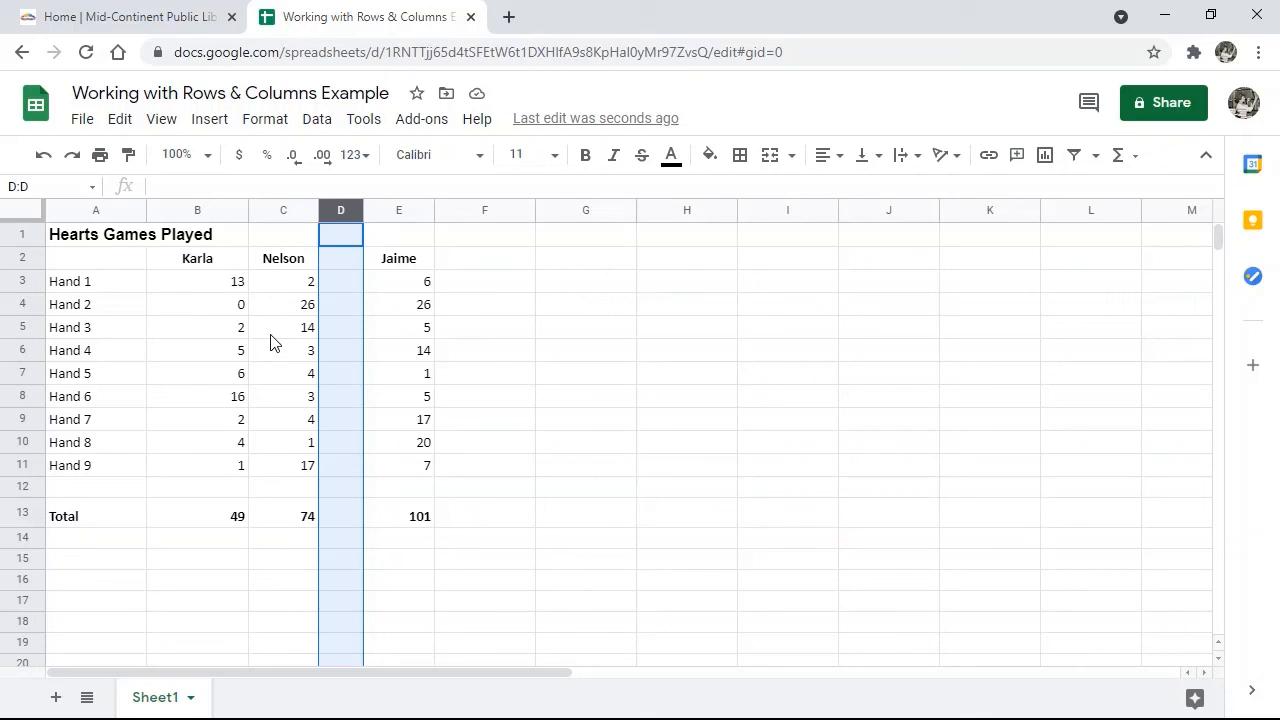
pyautogui.click(44, 157)
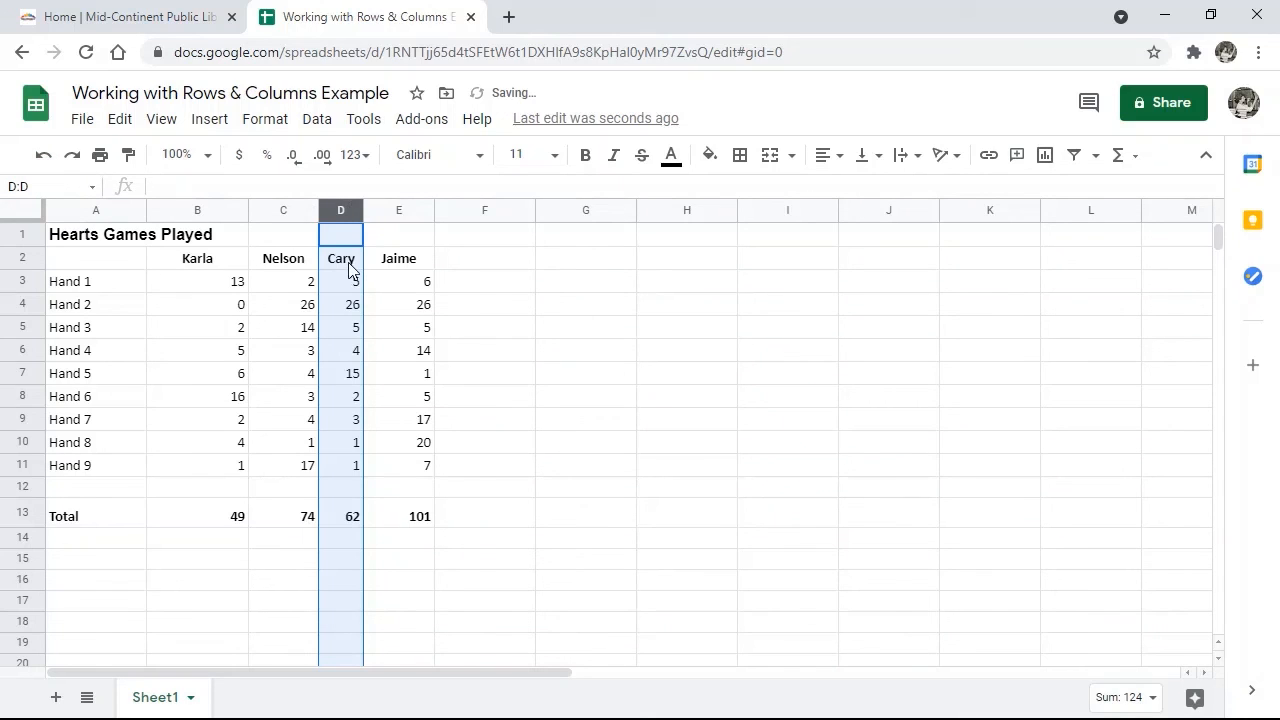
pyautogui.rightClick(325, 214)
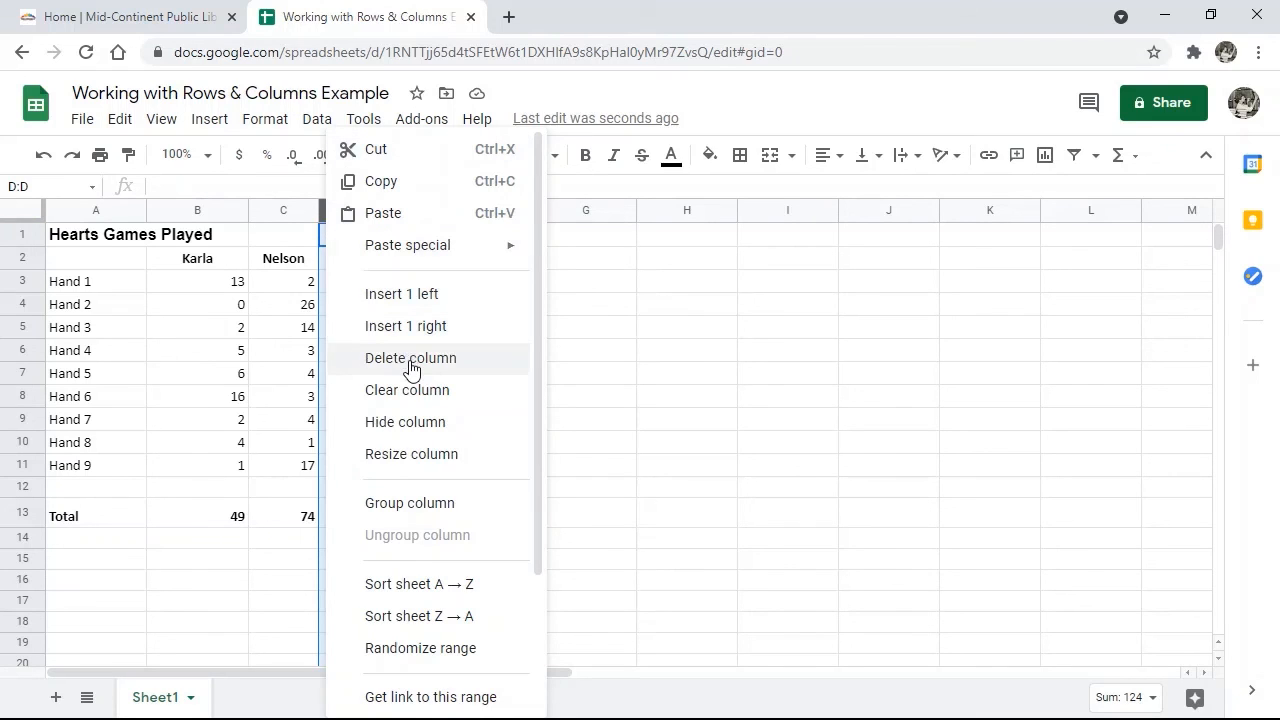
pyautogui.click(142, 538)
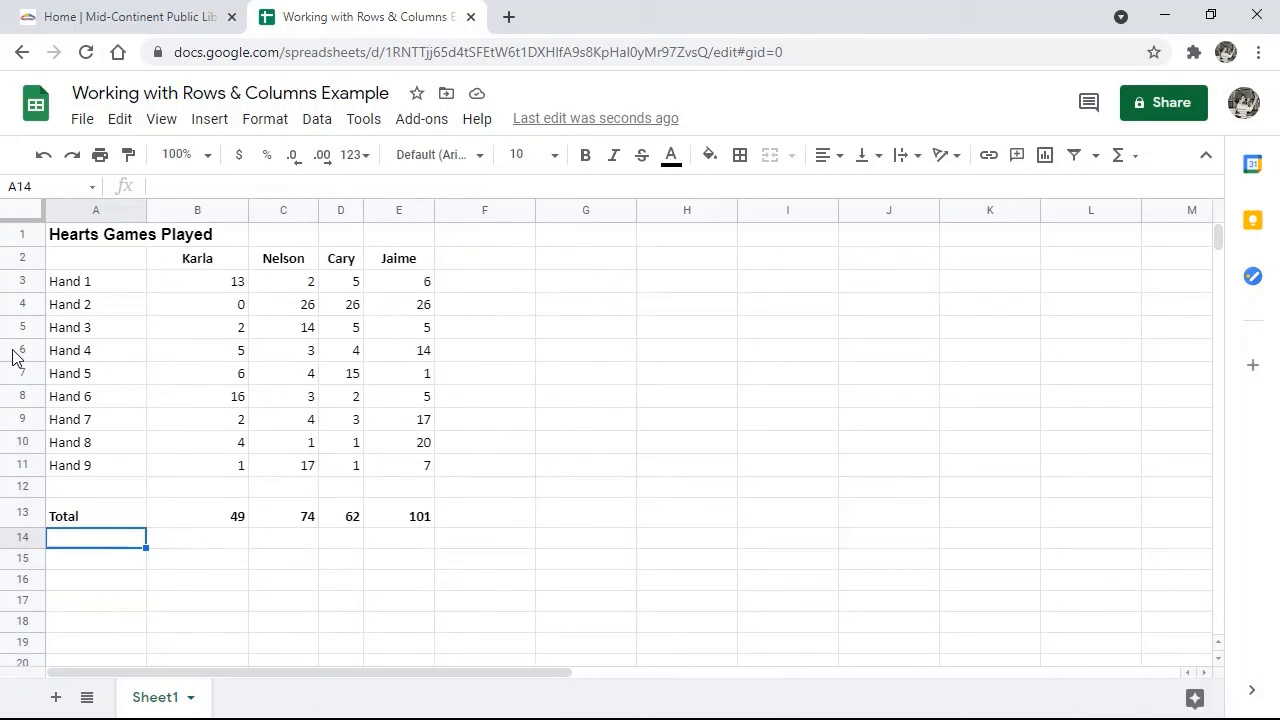
# - Insert one blank row above the Hand 4 row, row 6, and delete that new row
pyautogui.click(12, 355)
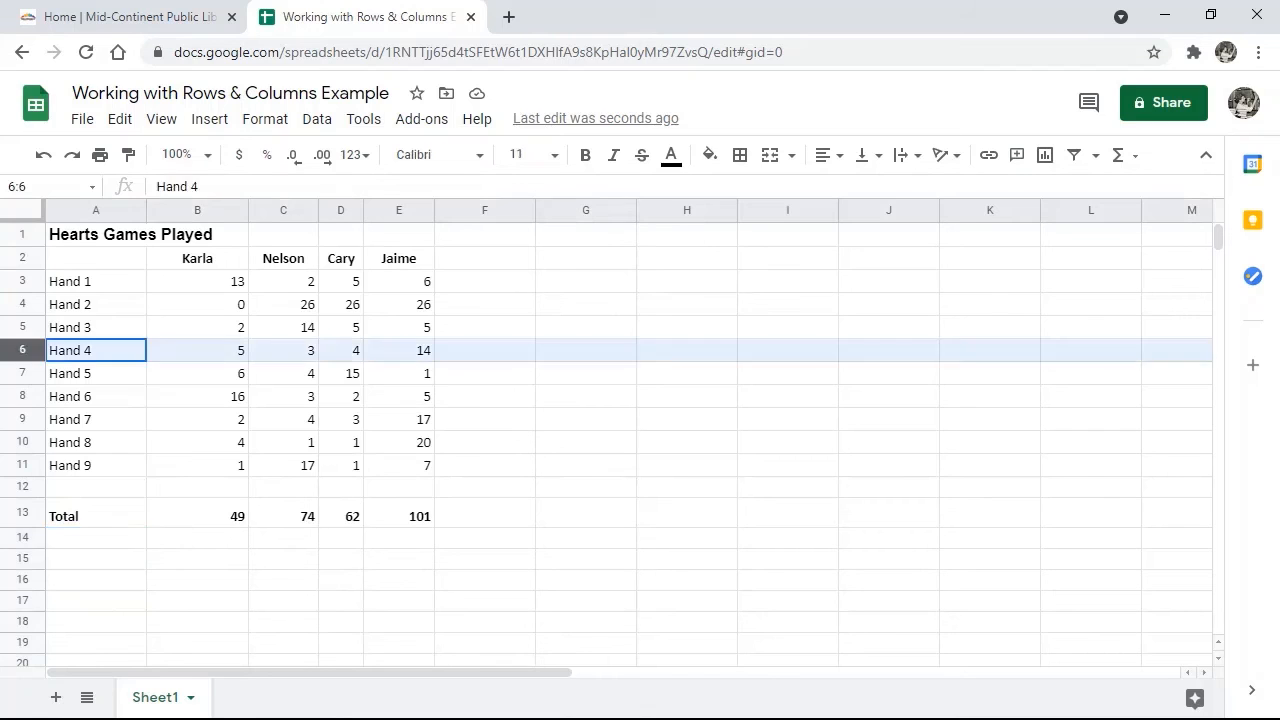
pyautogui.rightClick(11, 349)
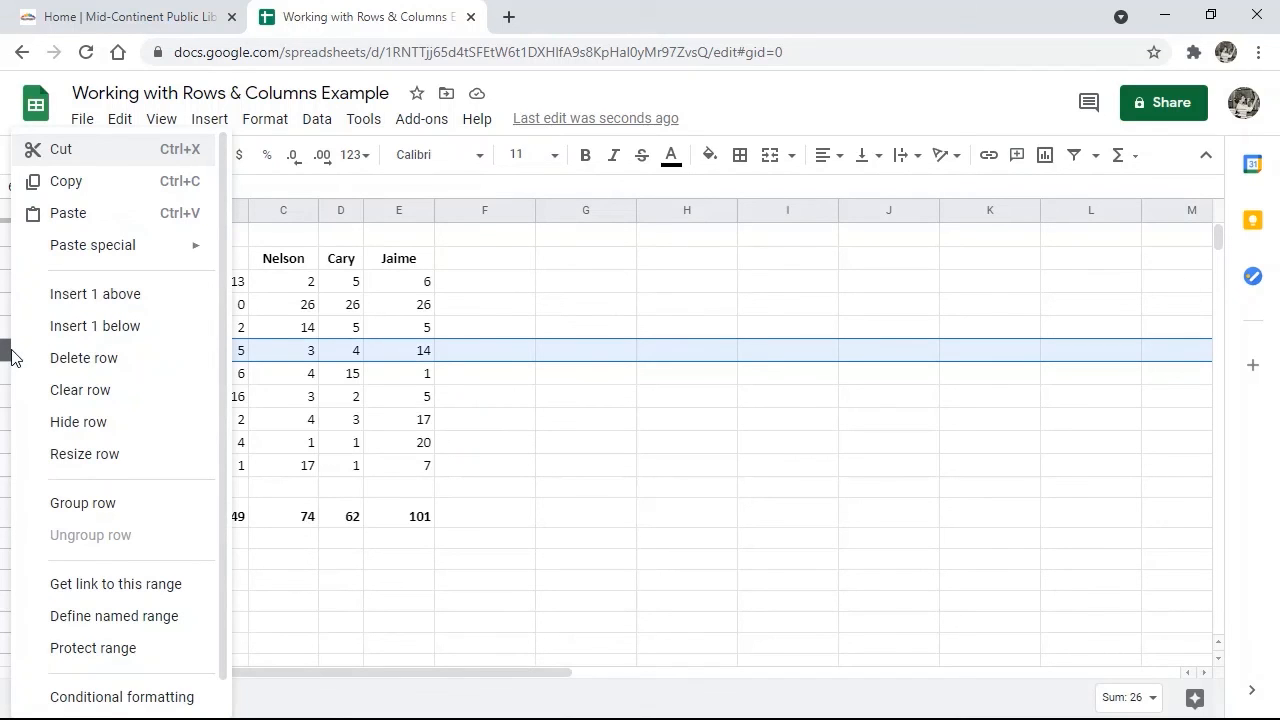
pyautogui.click(66, 303)
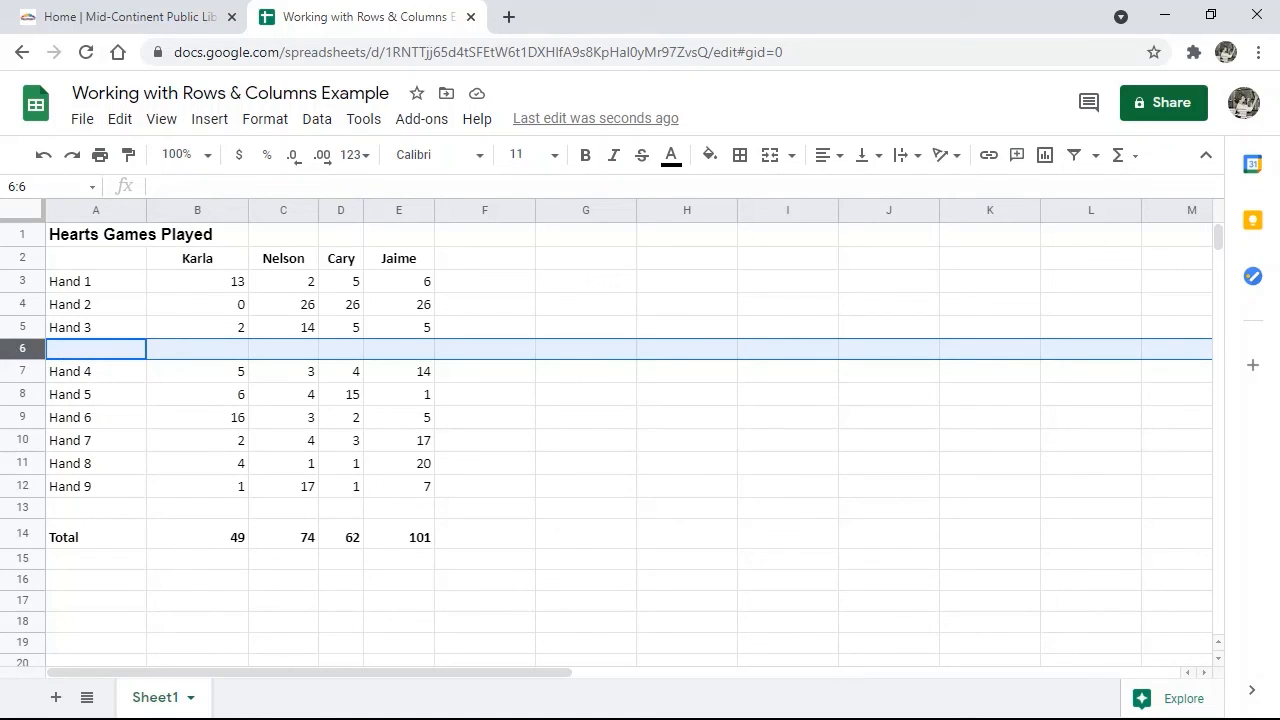
pyautogui.rightClick(9, 352)
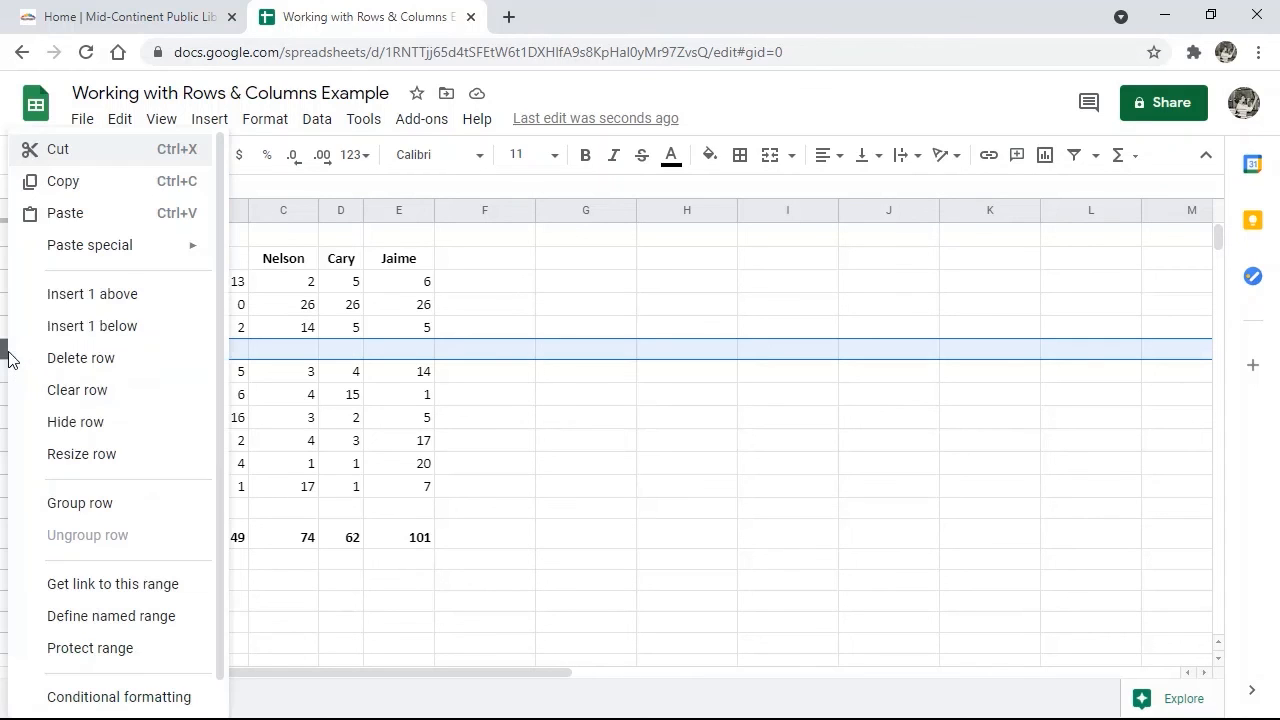
pyautogui.click(107, 366)
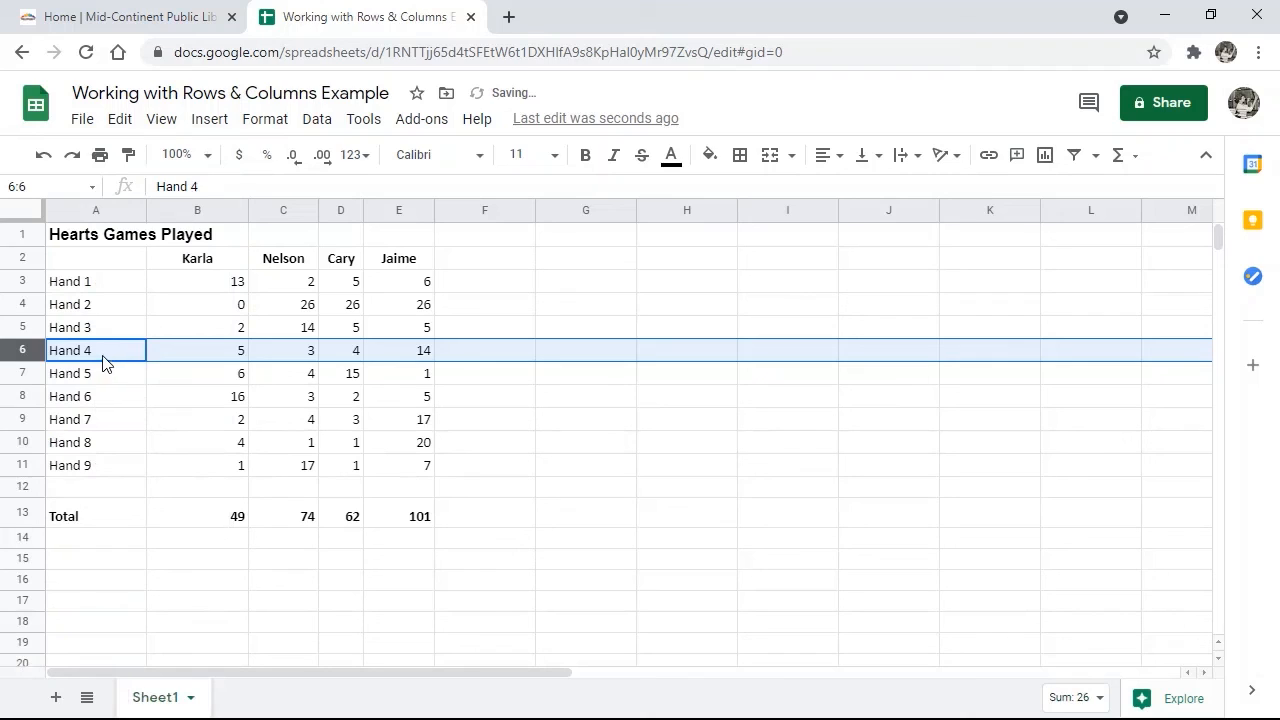
# - Clear the contents of the Hand 5 row, row 7, and undo the clearing
pyautogui.click(20, 373)
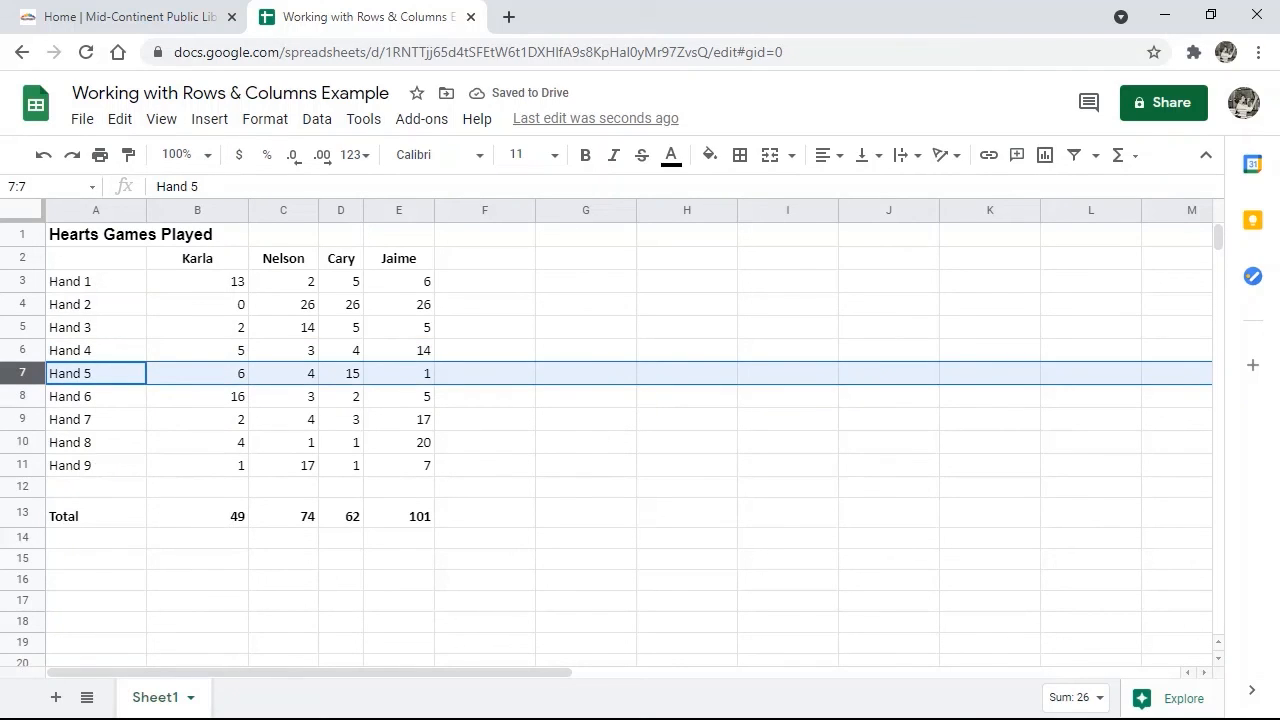
pyautogui.press('Delete')
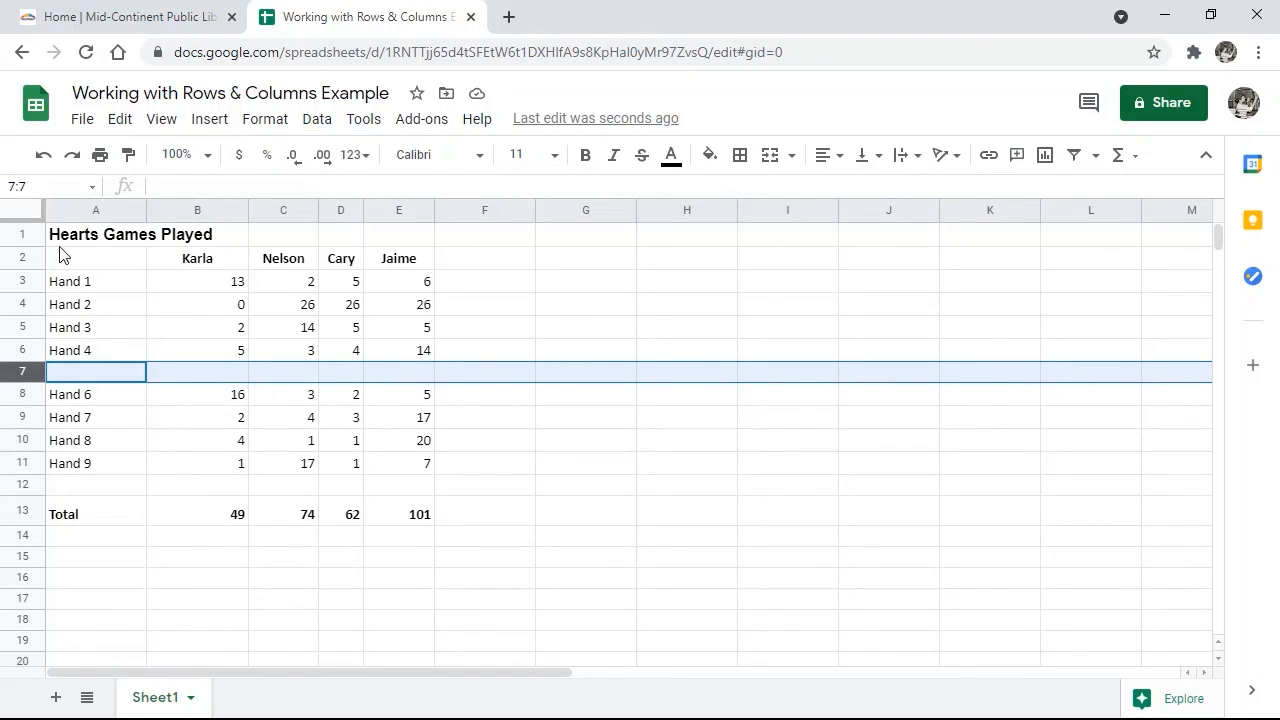
pyautogui.click(44, 160)
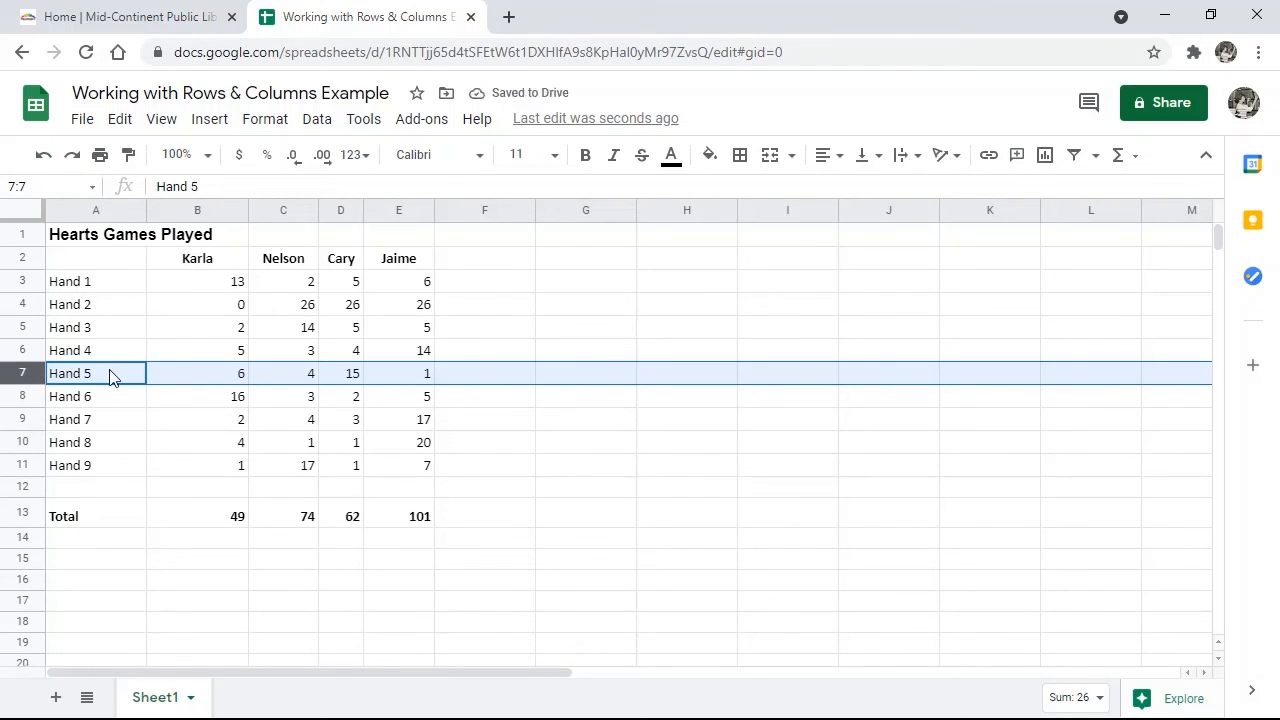
# - Open the available row options for the Hand 5 row, row 7
pyautogui.rightClick(16, 381)
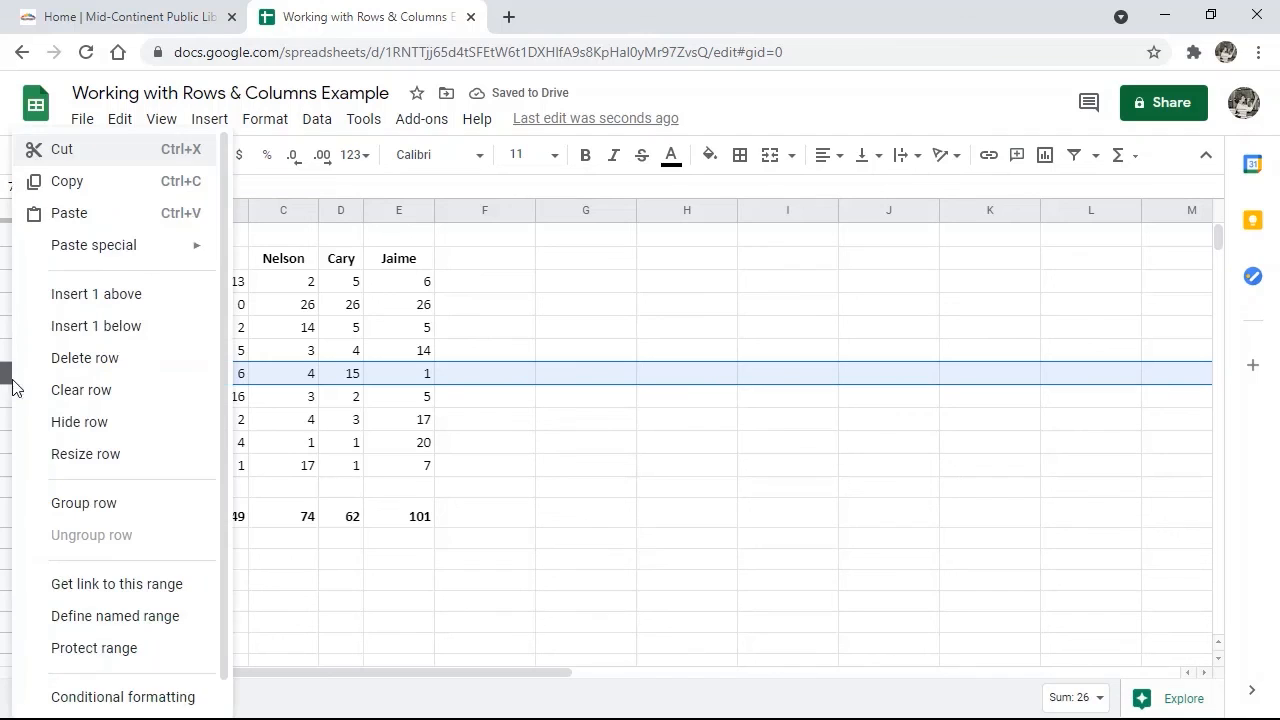